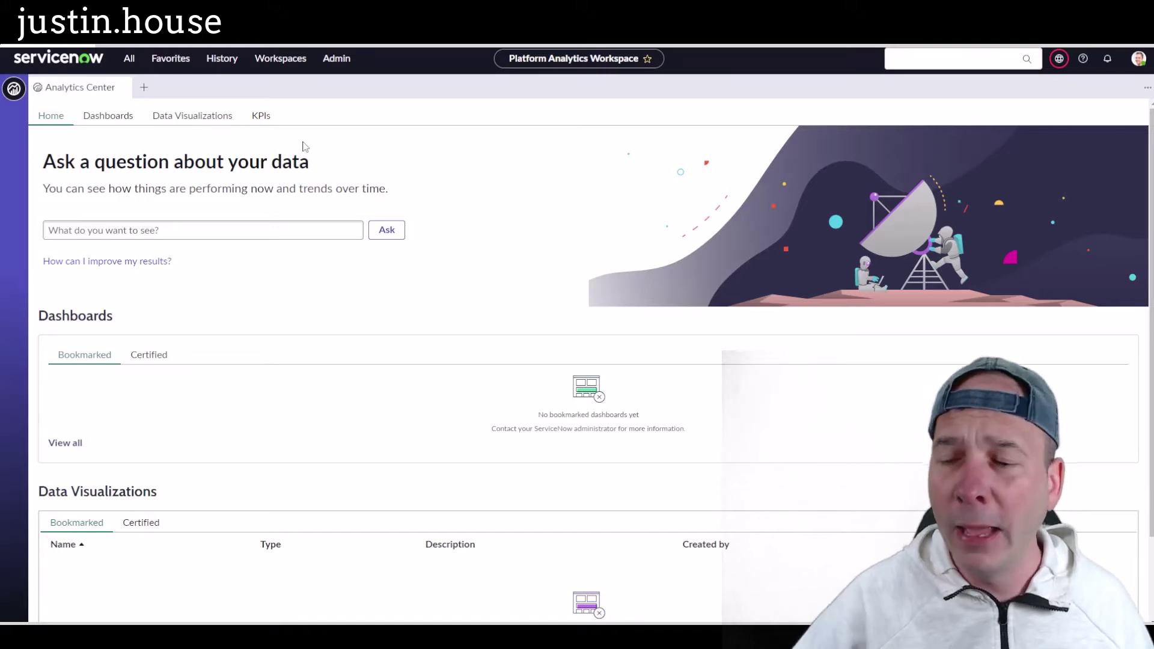
Switch to the KPIs tab in Analytics Center to list Your KPIs
{"action": "left_click", "coordinate": [261, 119]}
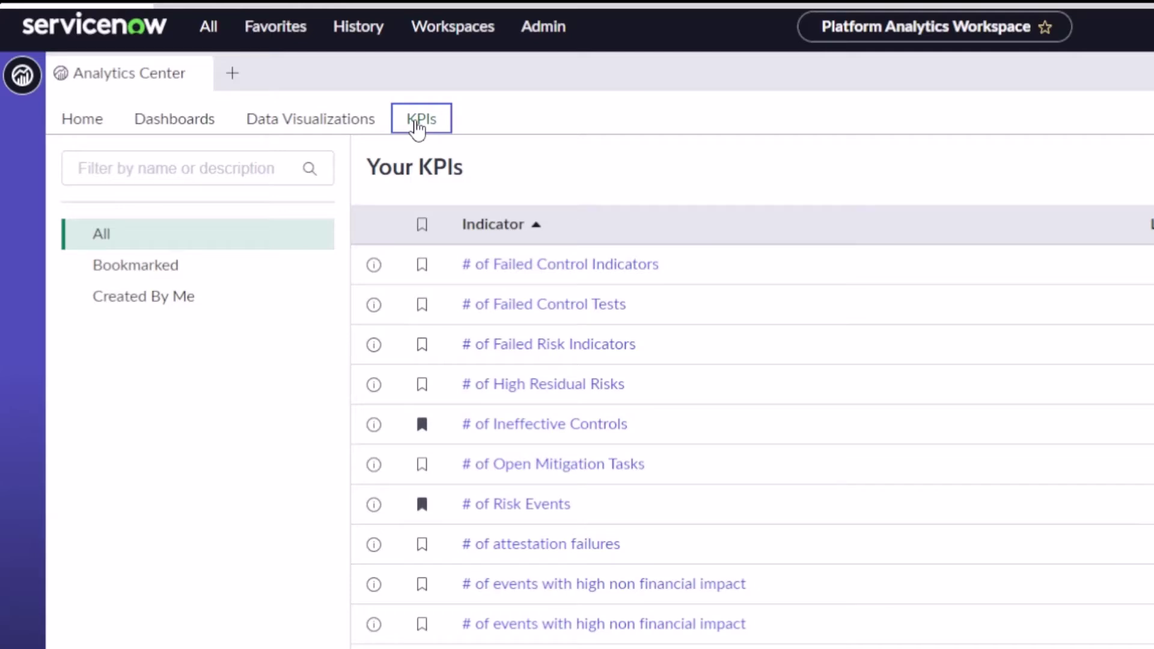
Open the KPI Details page for # of Risk Events from the Your KPIs list
{"action": "mouse_move", "coordinate": [600, 128]}
{"action": "left_mouse_down"}
{"action": "mouse_move", "coordinate": [479, 114]}
{"action": "mouse_move", "coordinate": [478, 93]}
{"action": "left_mouse_up"}
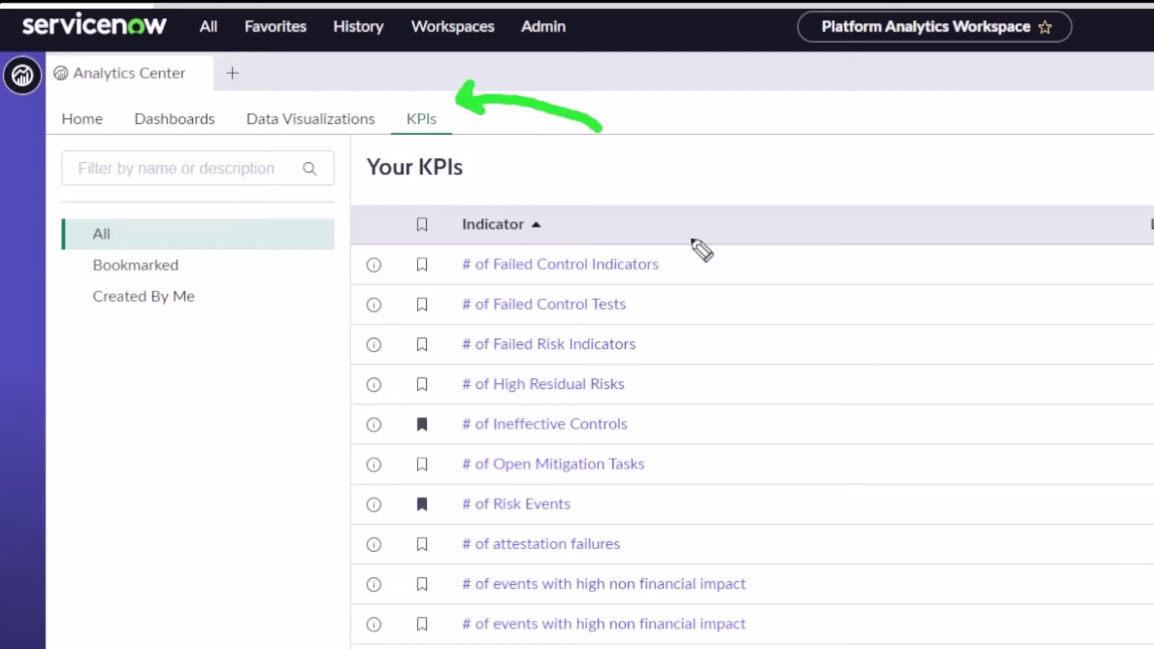
{"action": "mouse_move", "coordinate": [692, 243]}
{"action": "left_mouse_down"}
{"action": "mouse_move", "coordinate": [483, 175]}
{"action": "mouse_move", "coordinate": [263, 400]}
{"action": "mouse_move", "coordinate": [273, 637]}
{"action": "mouse_move", "coordinate": [661, 648]}
{"action": "left_mouse_up"}
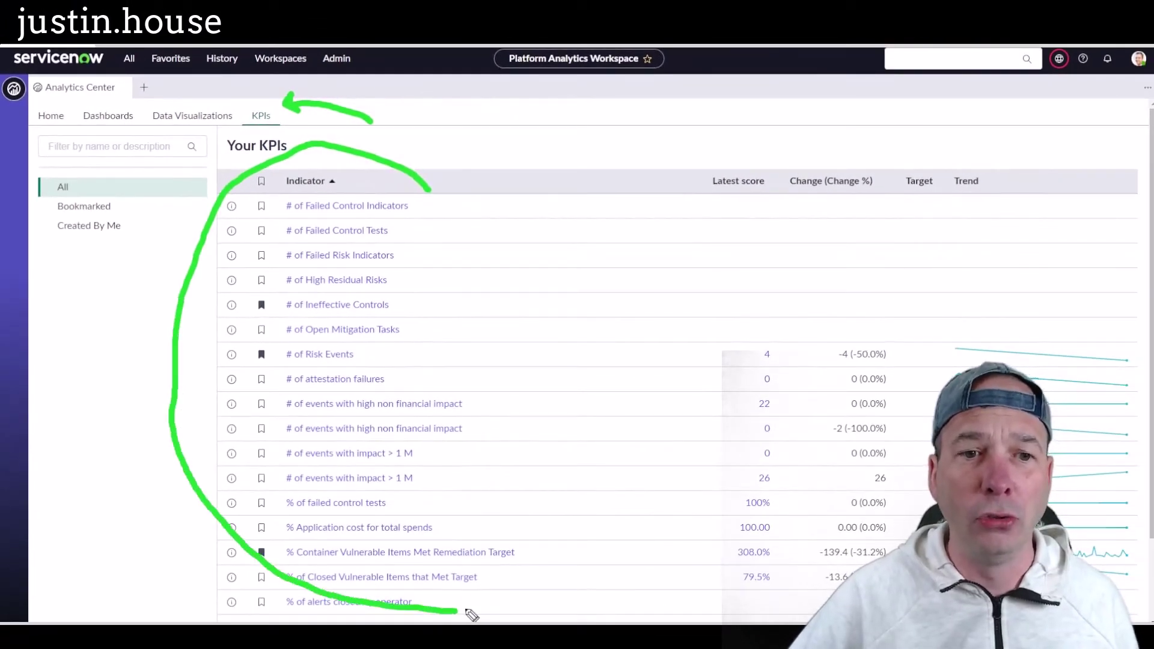
{"action": "mouse_move", "coordinate": [473, 614]}
{"action": "left_mouse_down"}
{"action": "mouse_move", "coordinate": [488, 231]}
{"action": "mouse_move", "coordinate": [409, 175]}
{"action": "left_mouse_up"}
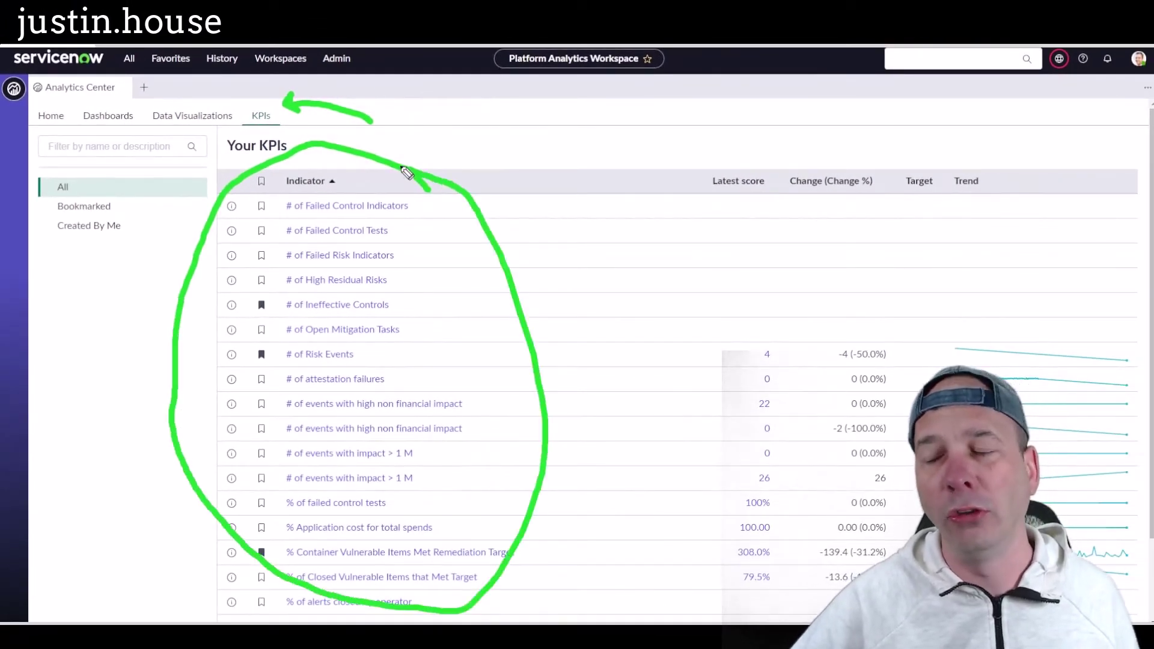
{"action": "key", "text": "e"}
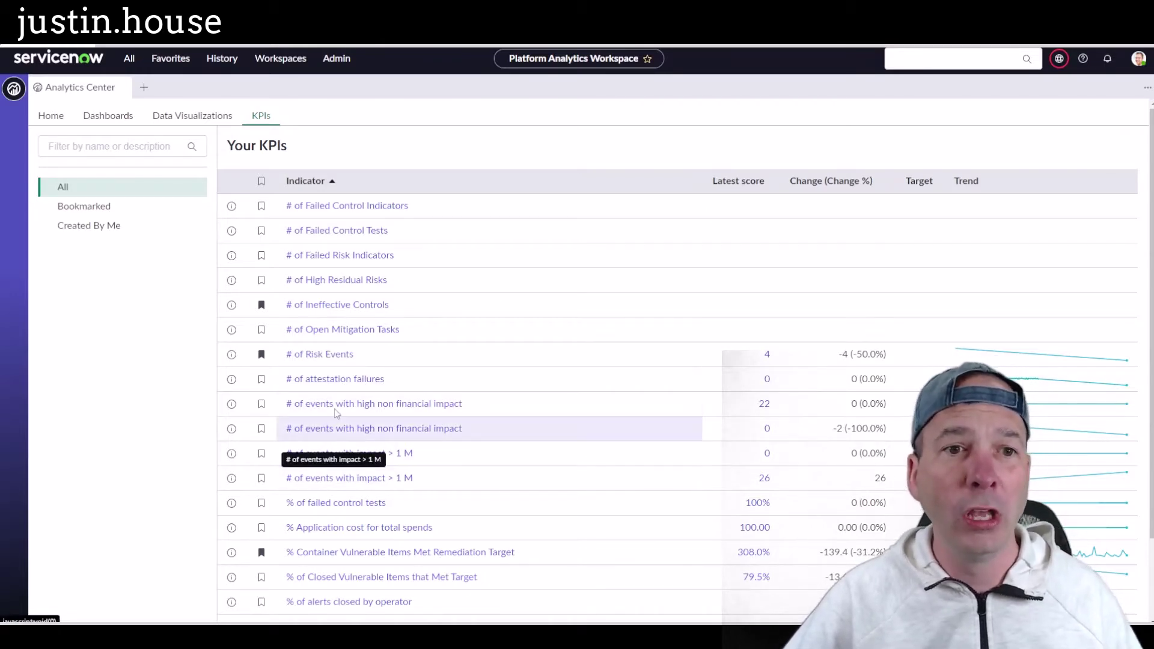
{"action": "left_click", "coordinate": [340, 357]}
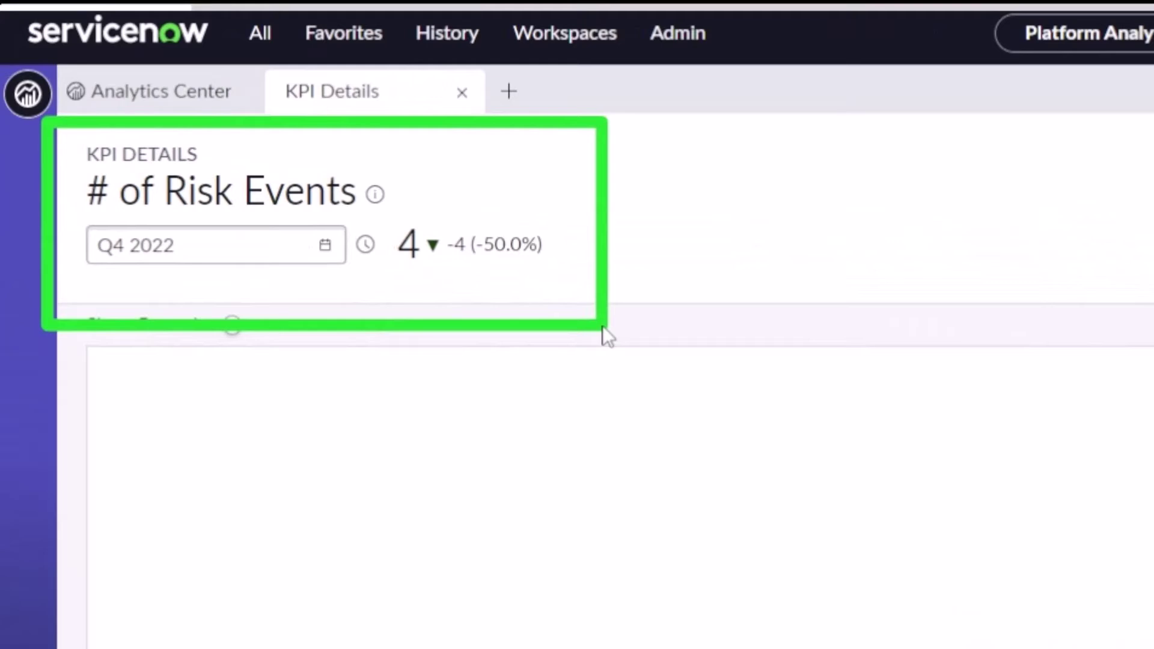
Check the Q4 2022 period picker without changing it, then show and hide the KPI's records
{"action": "left_click", "coordinate": [326, 245]}
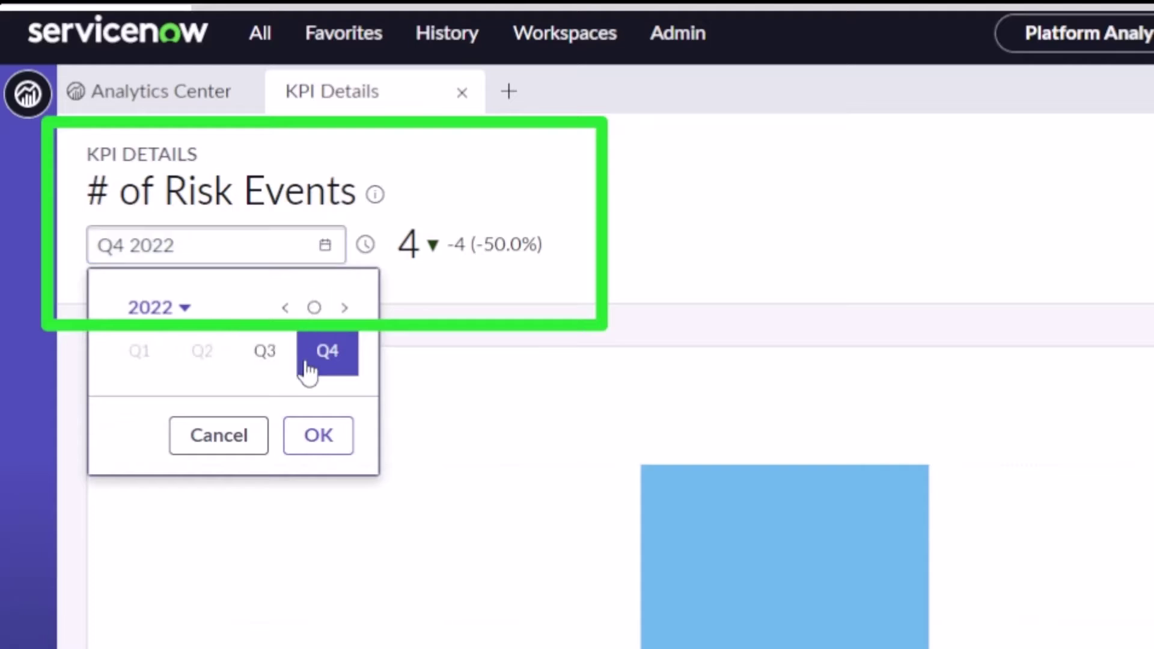
{"action": "left_click", "coordinate": [222, 435]}
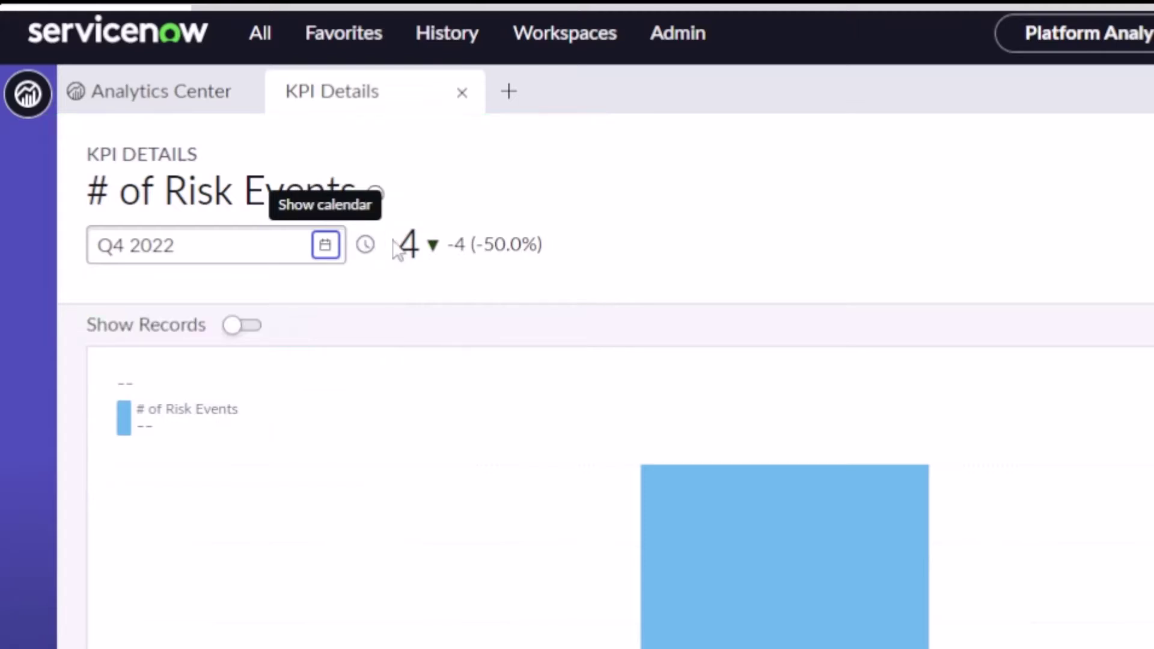
{"action": "left_click", "coordinate": [243, 325]}
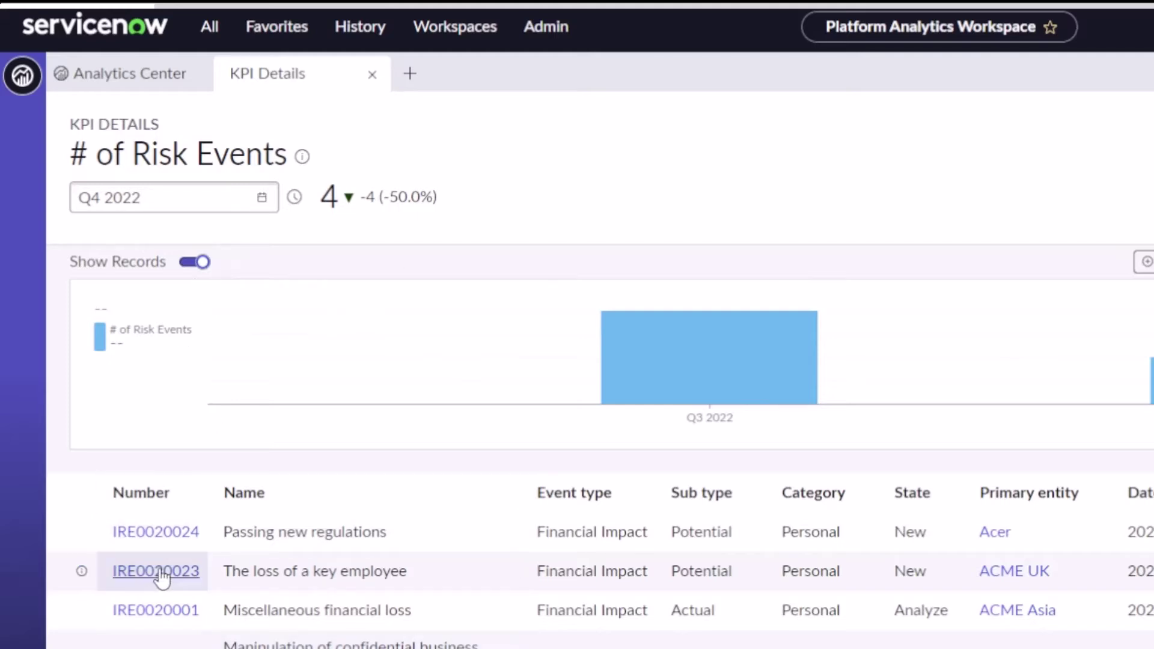
{"action": "left_click", "coordinate": [202, 265]}
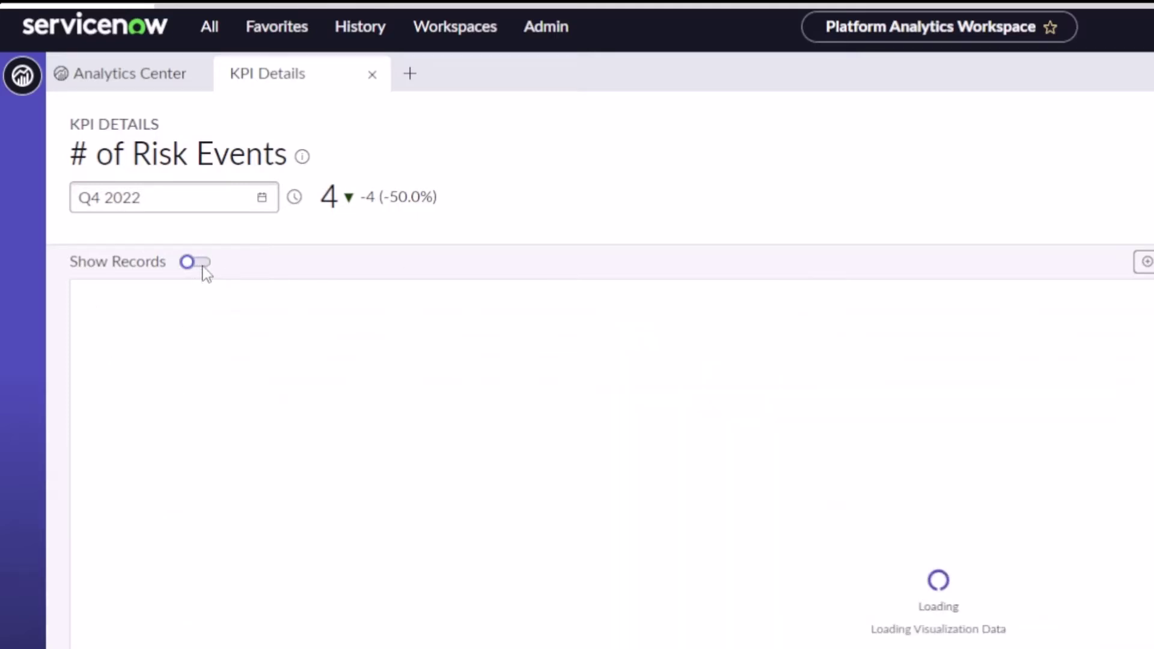
Compare # of Risk Events records for Q3 2022 (8) against Q4 2022 (4)
{"action": "left_click", "coordinate": [631, 420]}
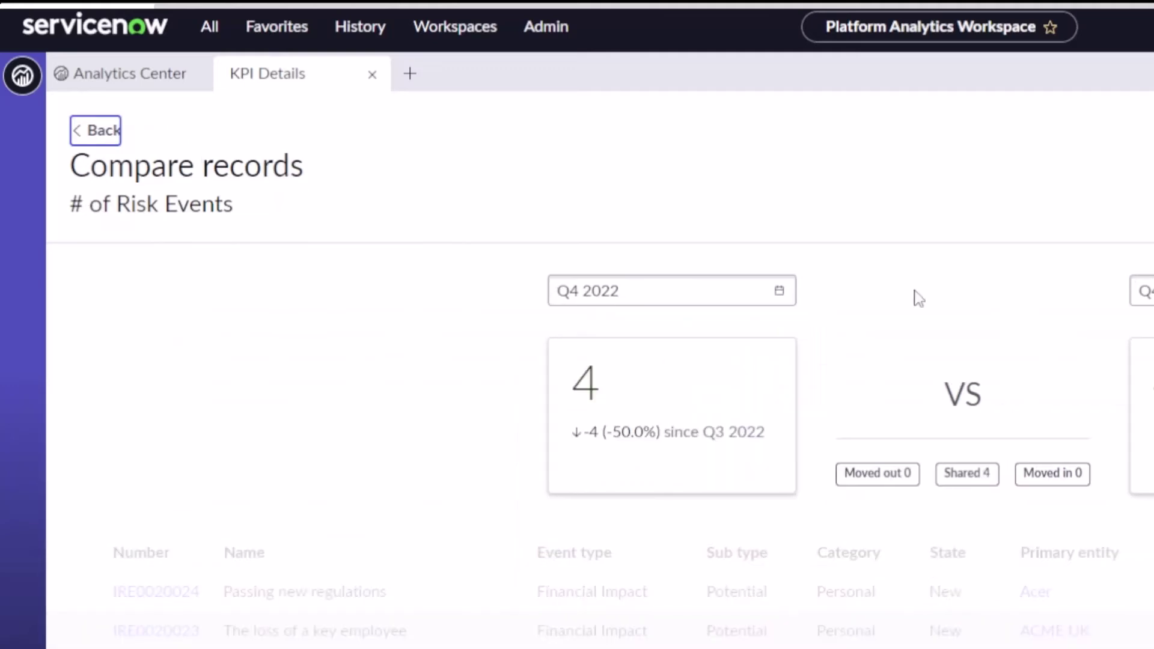
{"action": "left_click", "coordinate": [636, 290]}
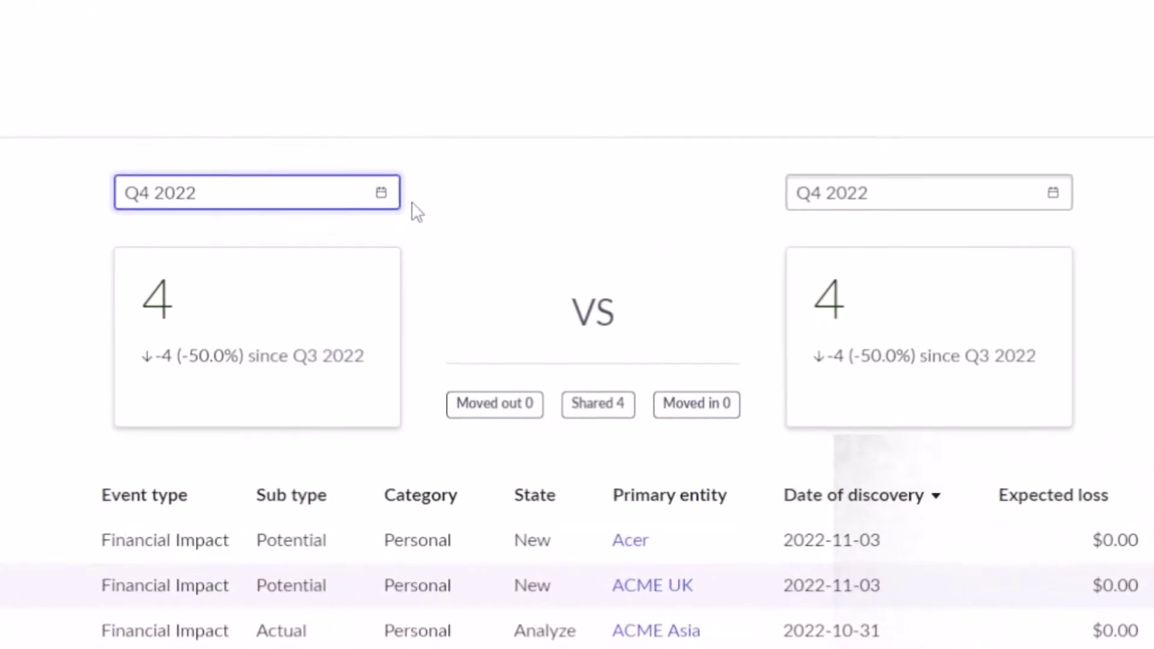
{"action": "left_click", "coordinate": [380, 192]}
{"action": "left_click", "coordinate": [274, 290]}
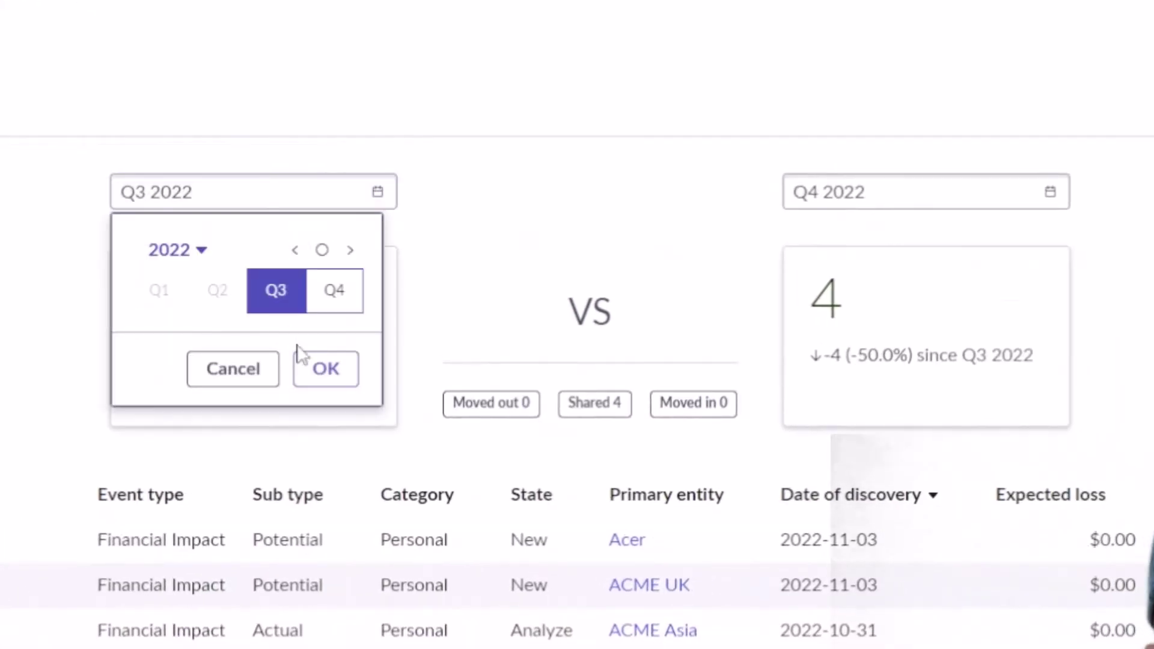
{"action": "left_click", "coordinate": [320, 371]}
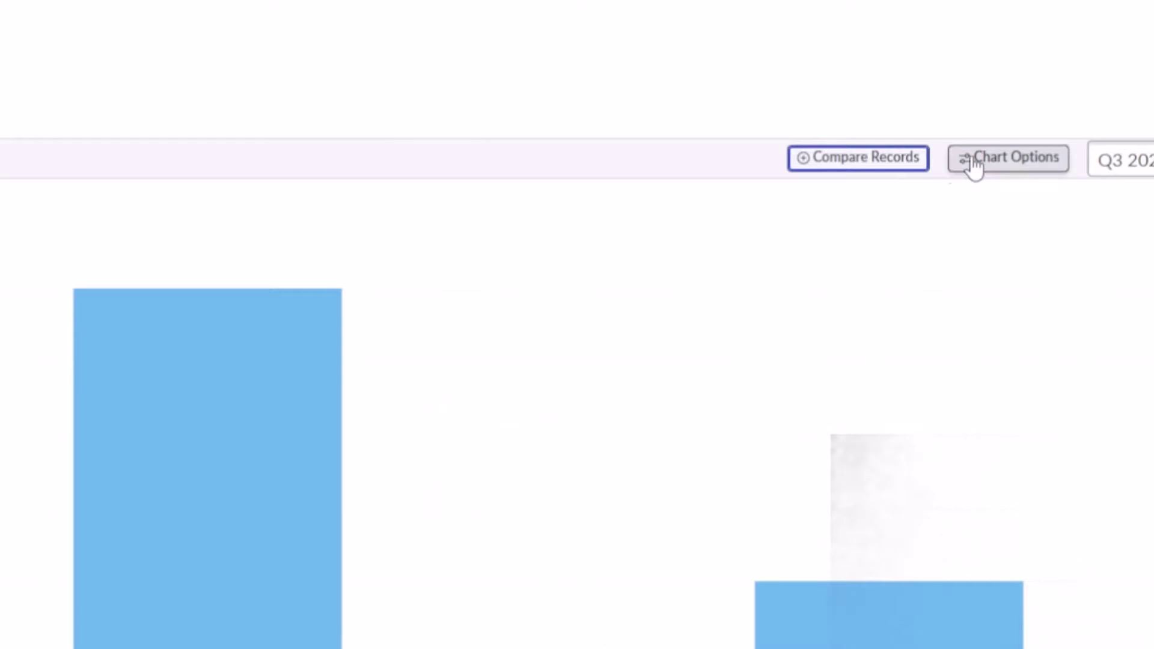
{"action": "left_click", "coordinate": [973, 161]}
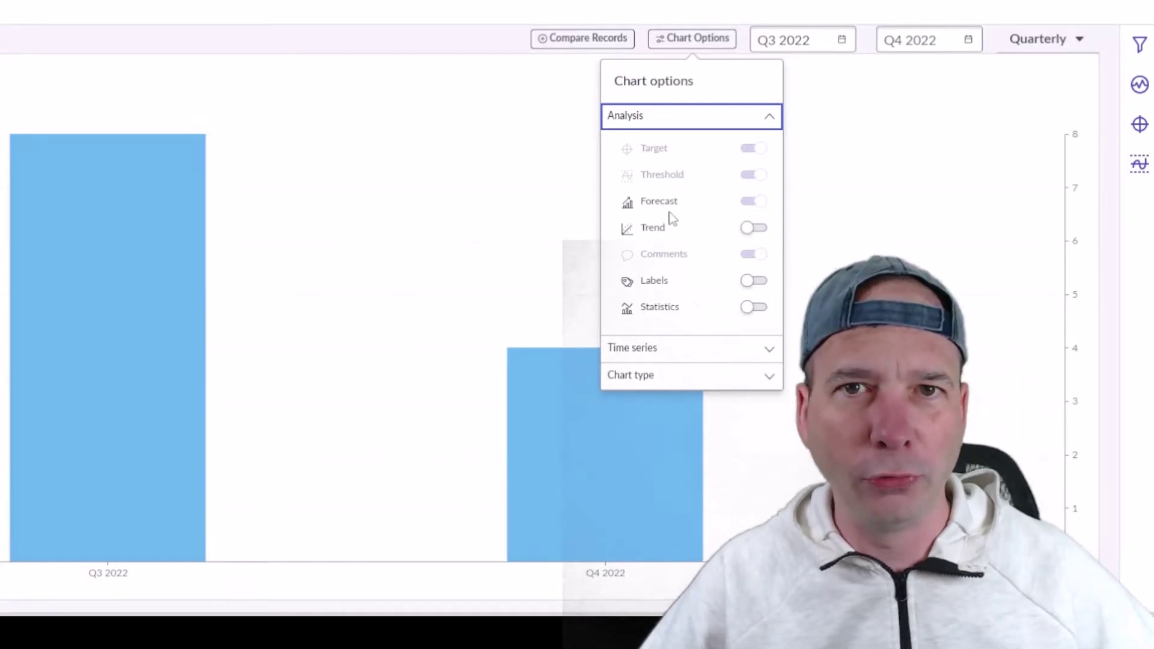
Preview the time series chart as Line, Spline and Area, then set it back to Column
{"action": "left_click", "coordinate": [678, 348]}
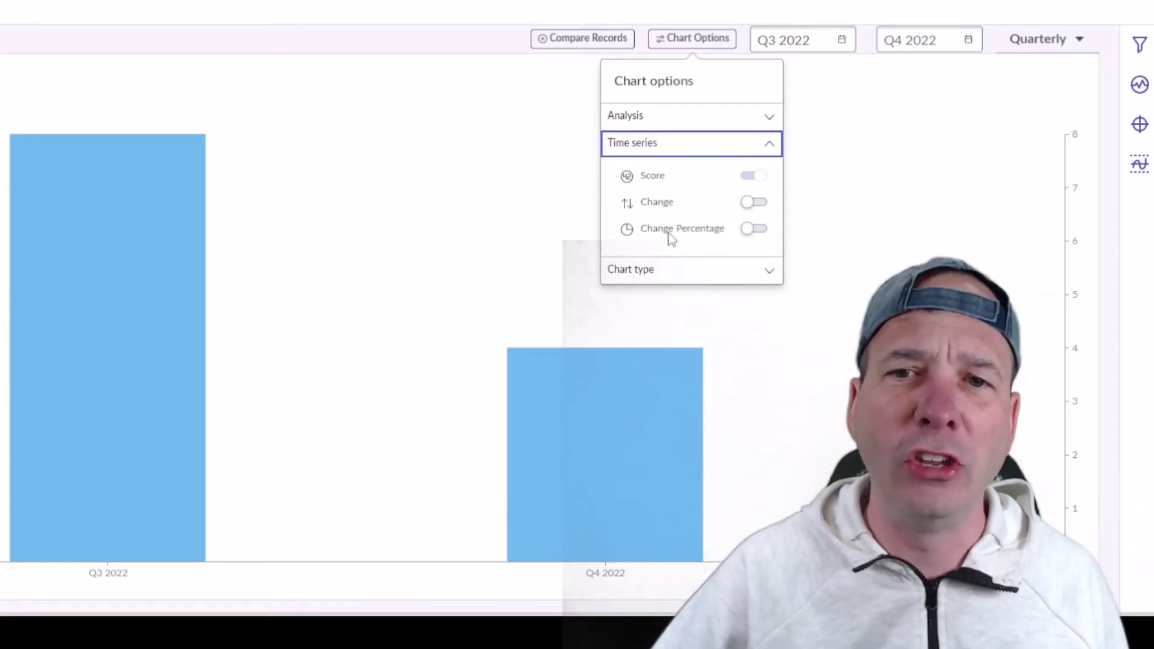
{"action": "left_click", "coordinate": [664, 270]}
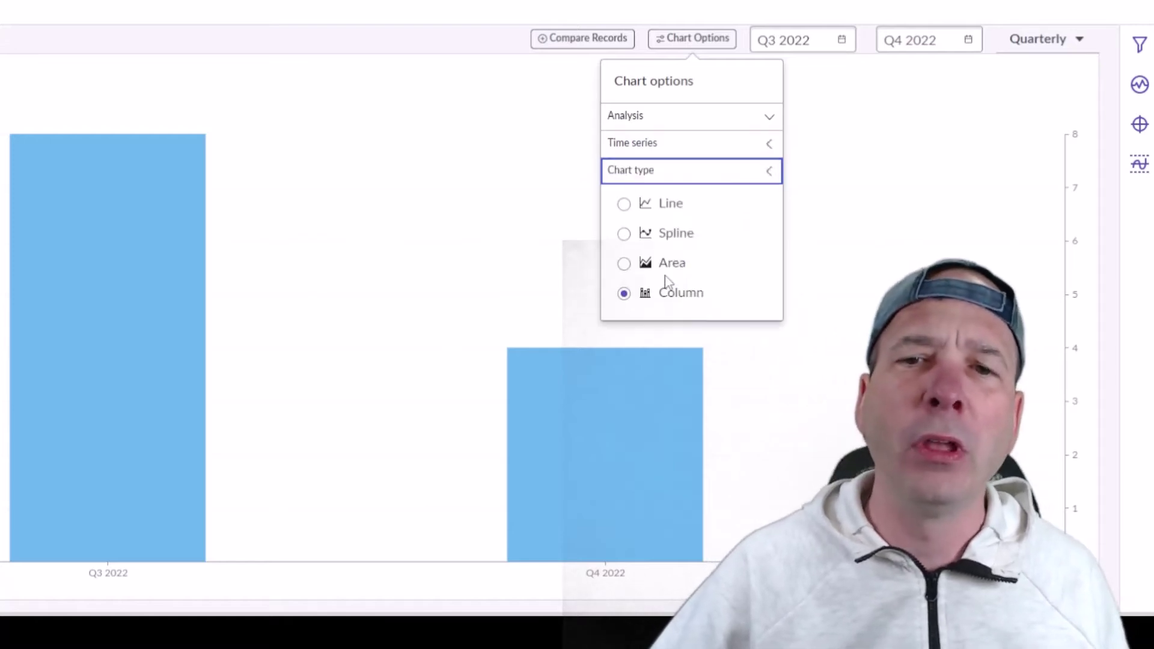
{"action": "left_click", "coordinate": [664, 211]}
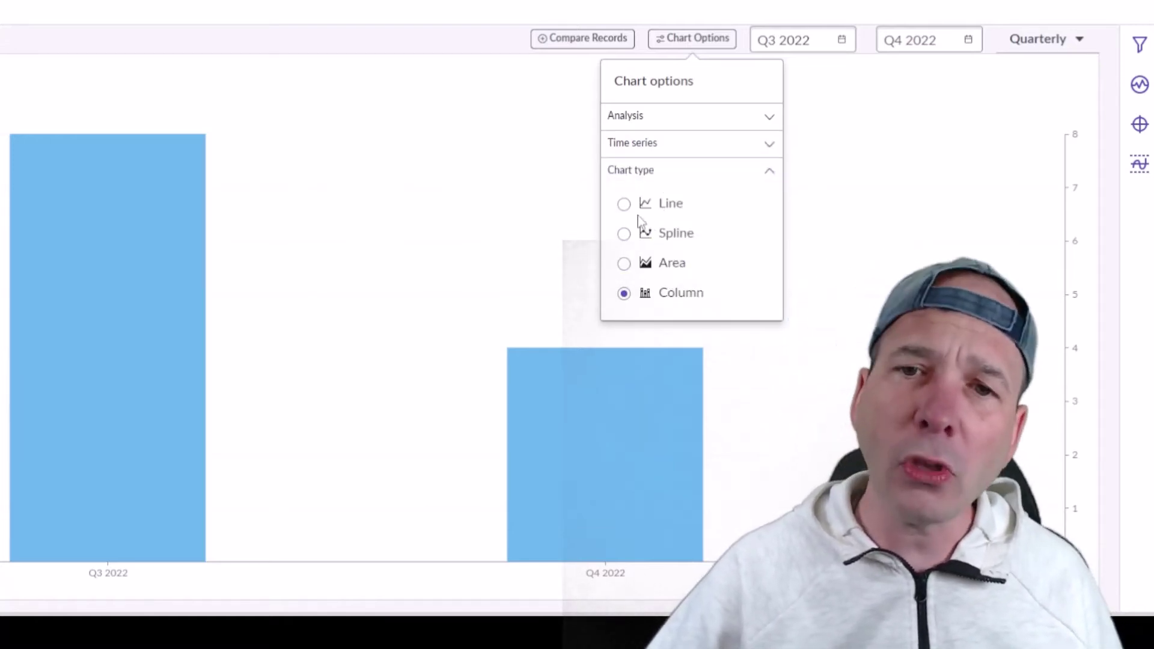
{"action": "left_click", "coordinate": [625, 205]}
{"action": "left_click", "coordinate": [624, 234]}
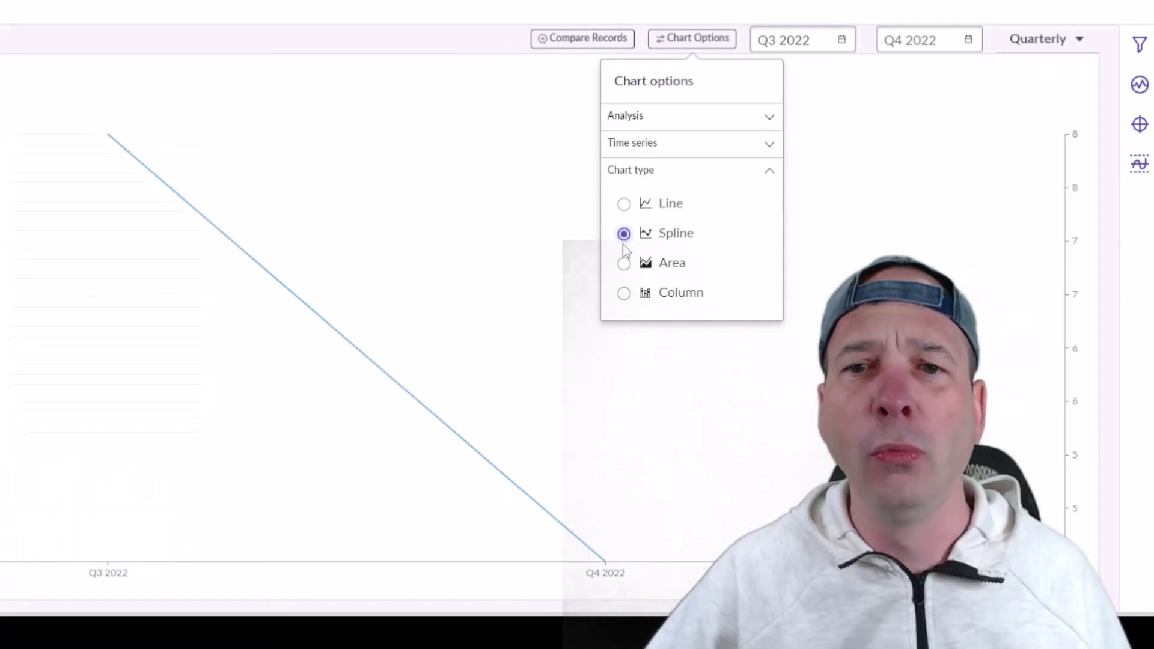
{"action": "left_click", "coordinate": [625, 265]}
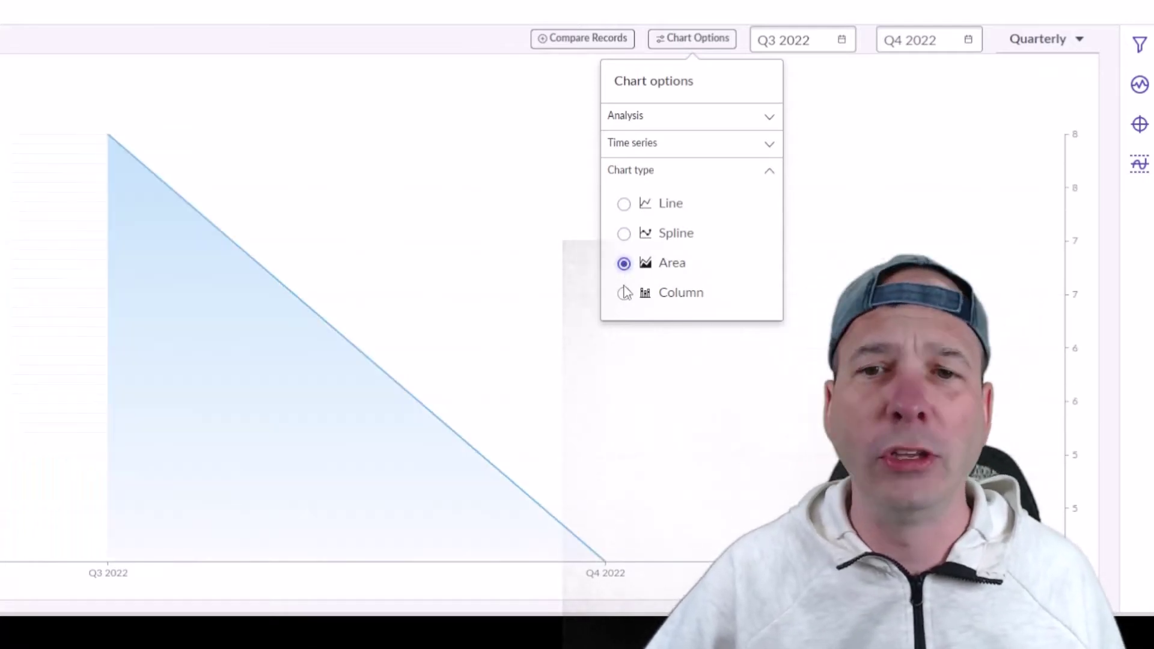
{"action": "left_click", "coordinate": [623, 293]}
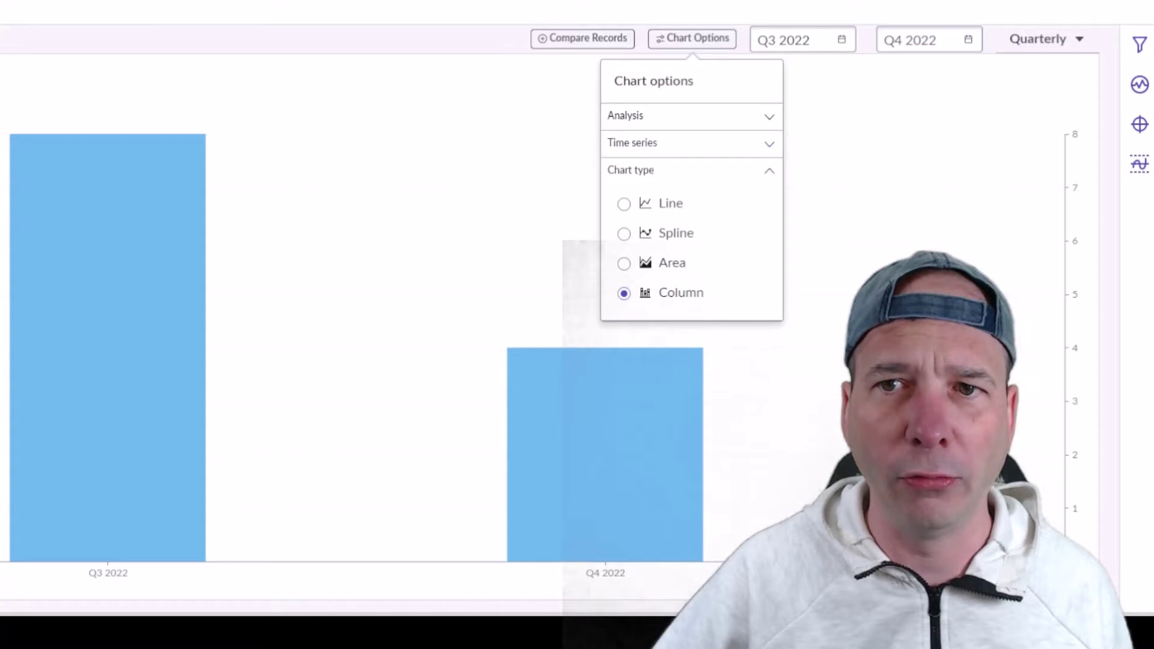
{"action": "left_click", "coordinate": [835, 40]}
{"action": "left_click", "coordinate": [717, 234]}
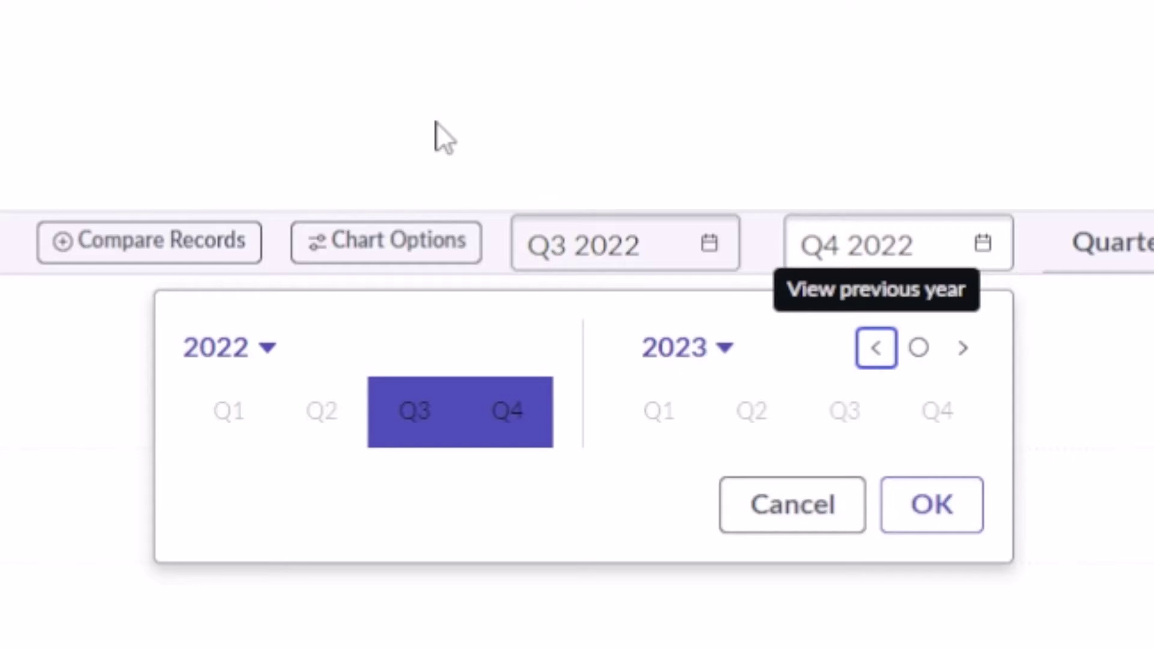
Browse the Period and To date time aggregation options, keeping the chart Quarterly
{"action": "left_click", "coordinate": [899, 70]}
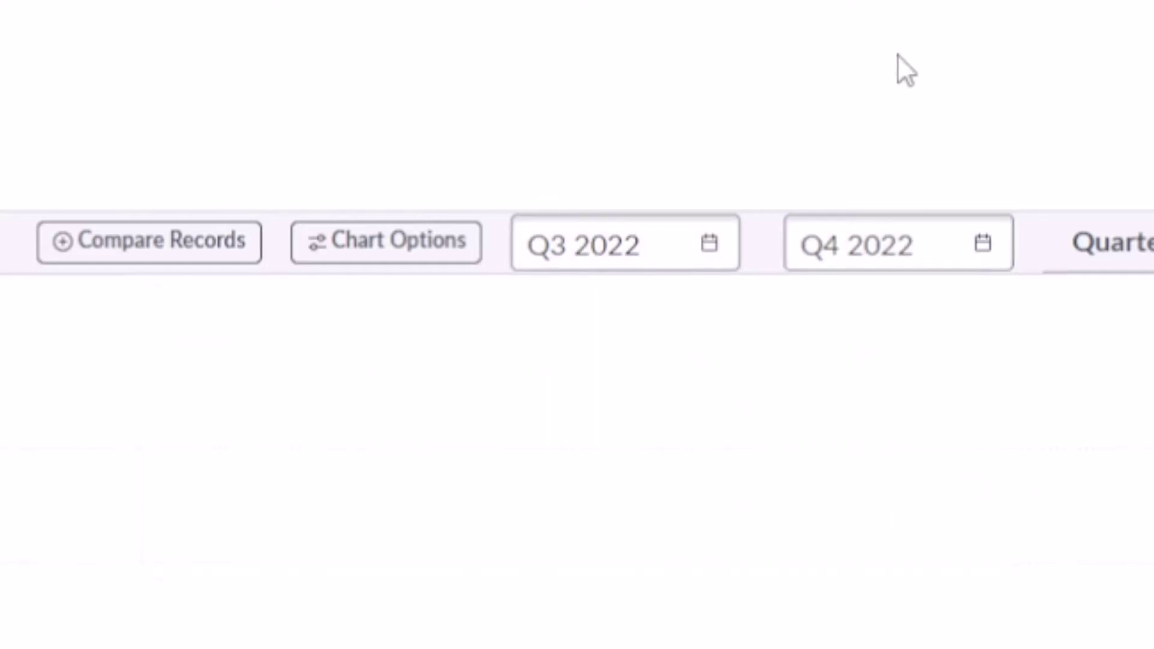
{"action": "left_click", "coordinate": [1127, 241]}
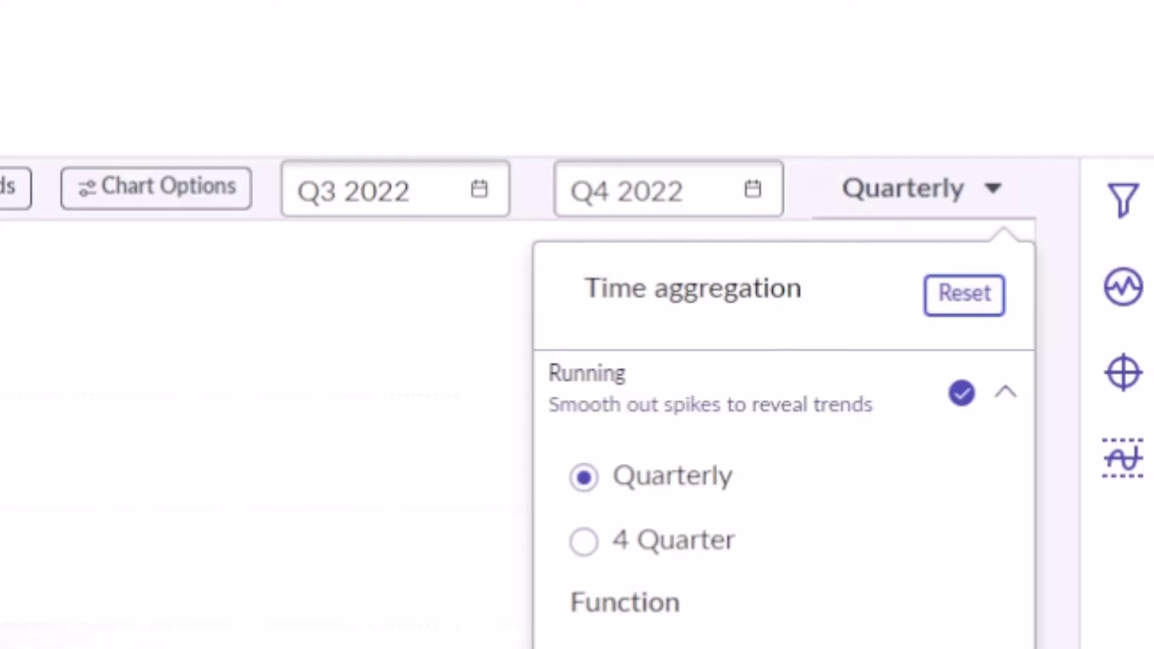
{"action": "left_click", "coordinate": [667, 643]}
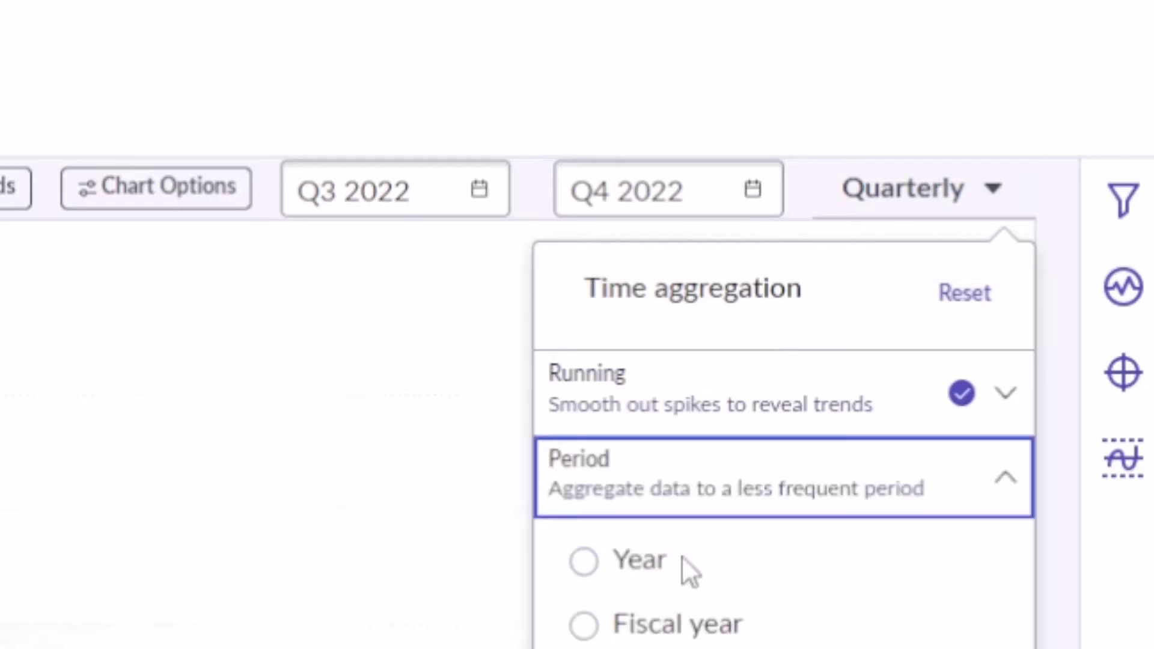
{"action": "key", "text": "Tab"}
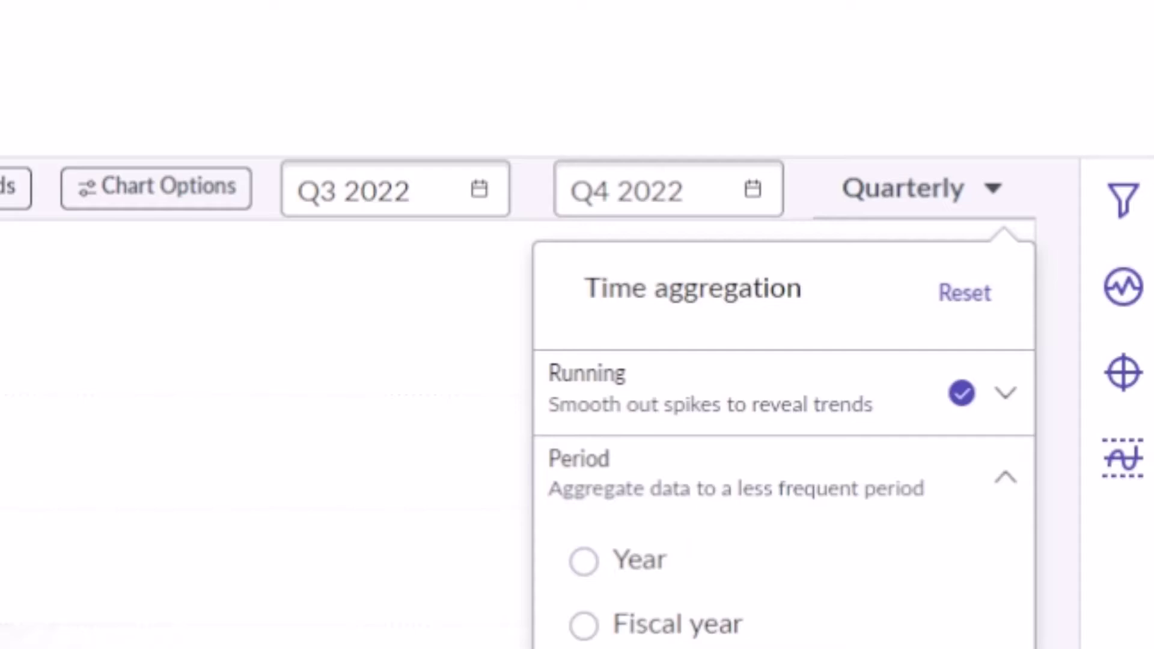
{"action": "key", "text": "Tab"}
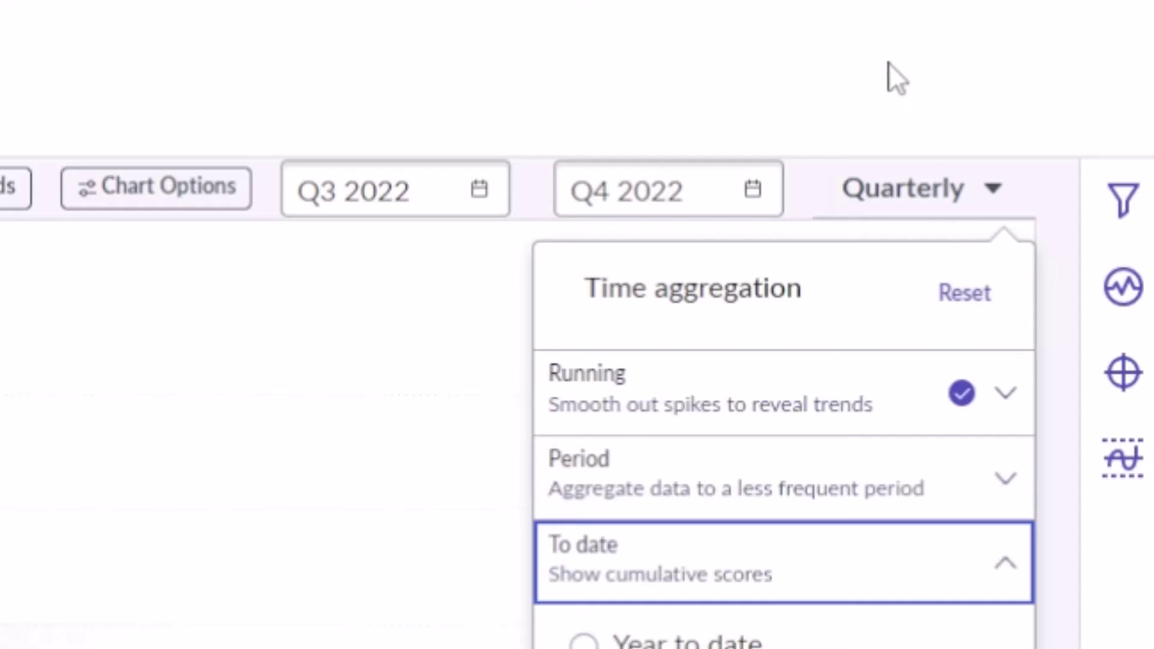
{"action": "left_click", "coordinate": [842, 99]}
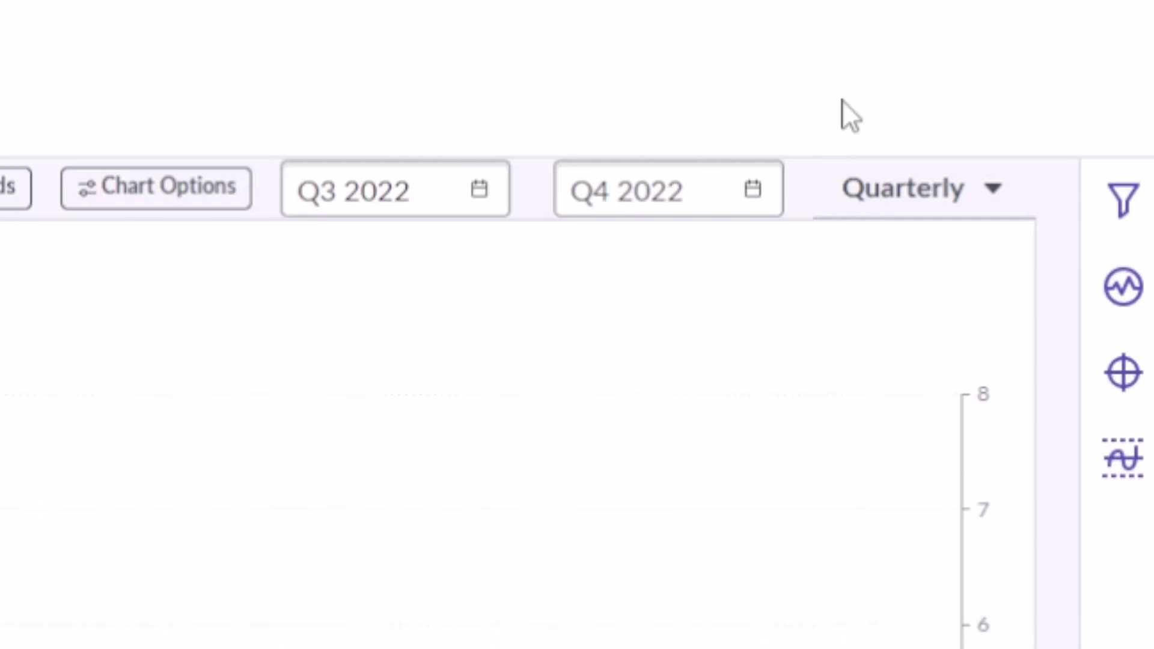
Filter the chart by Risk Event State to Analyze, then remove that filter and reapply
{"action": "mouse_move", "coordinate": [1114, 117]}
{"action": "left_mouse_down"}
{"action": "mouse_move", "coordinate": [1069, 361]}
{"action": "mouse_move", "coordinate": [1082, 595]}
{"action": "mouse_move", "coordinate": [1109, 642]}
{"action": "left_mouse_up"}
{"action": "key", "text": "Escape"}
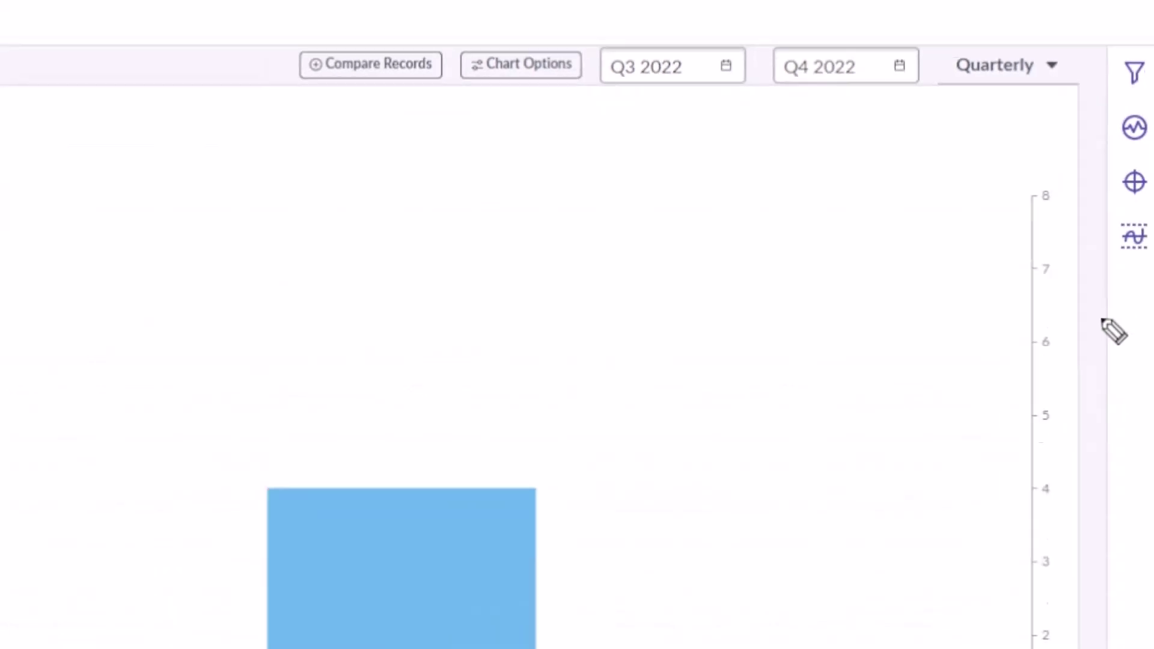
{"action": "left_click", "coordinate": [1137, 25]}
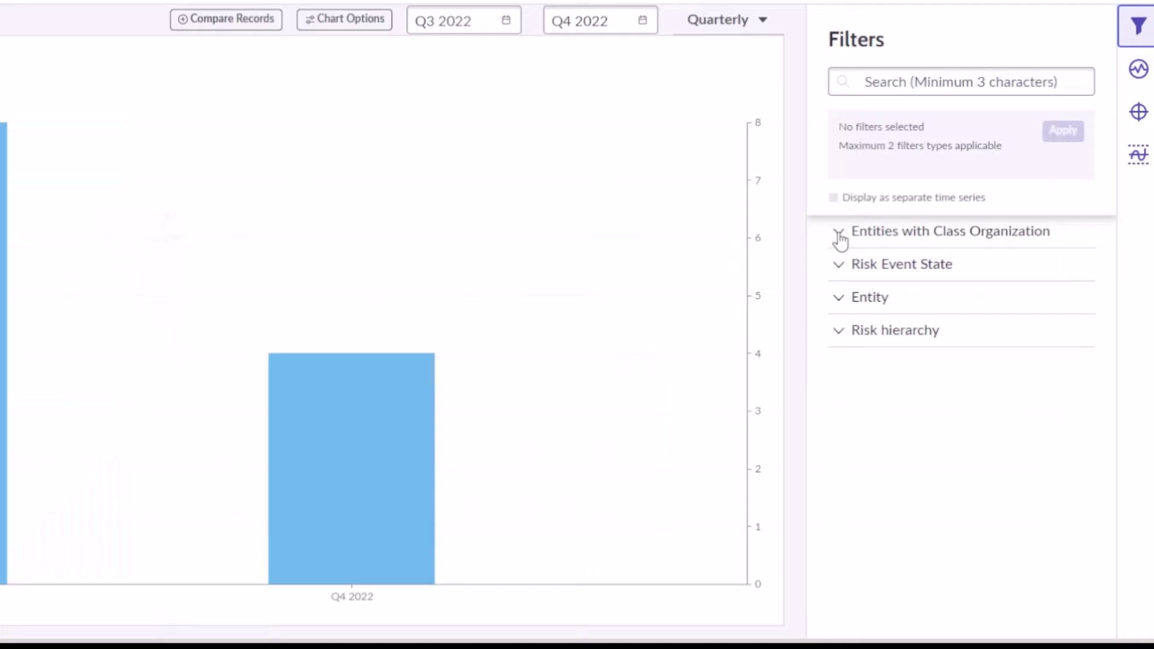
{"action": "left_click", "coordinate": [846, 268]}
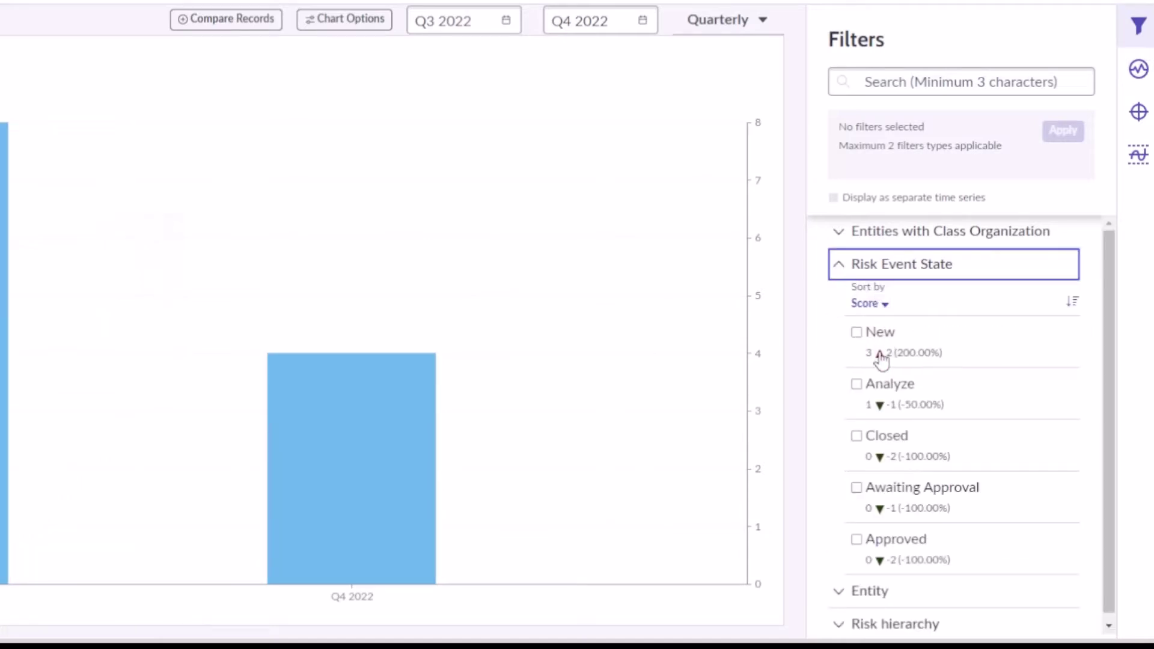
{"action": "scroll", "coordinate": [882, 358], "scroll_direction": "down", "scroll_amount": 1}
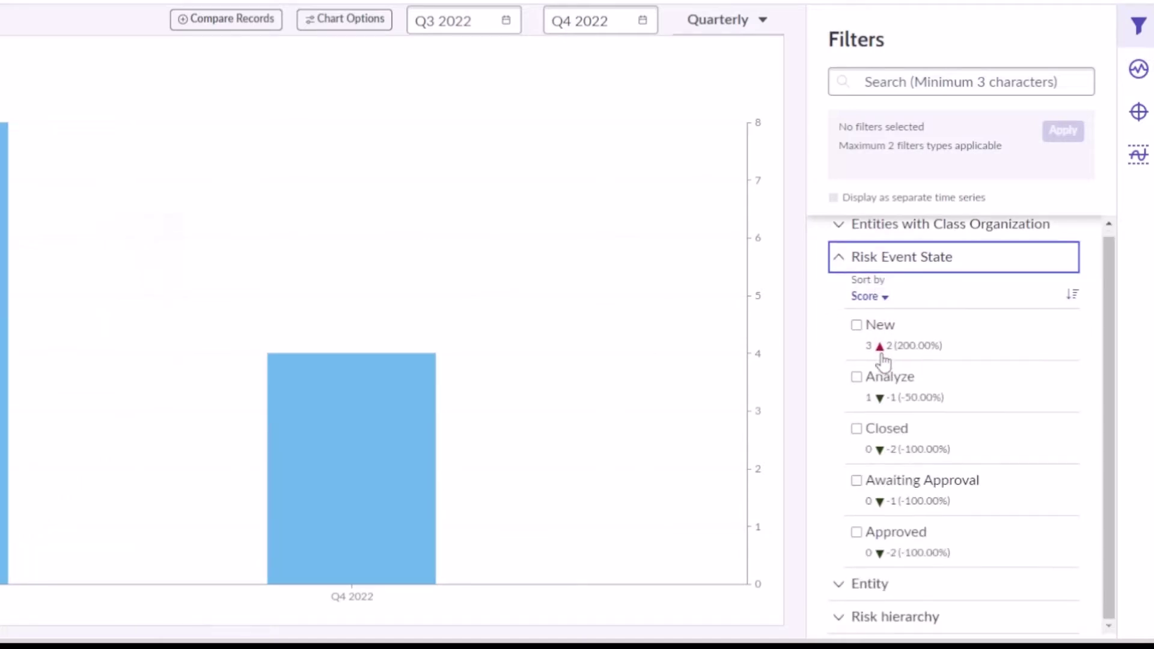
{"action": "left_click", "coordinate": [856, 377]}
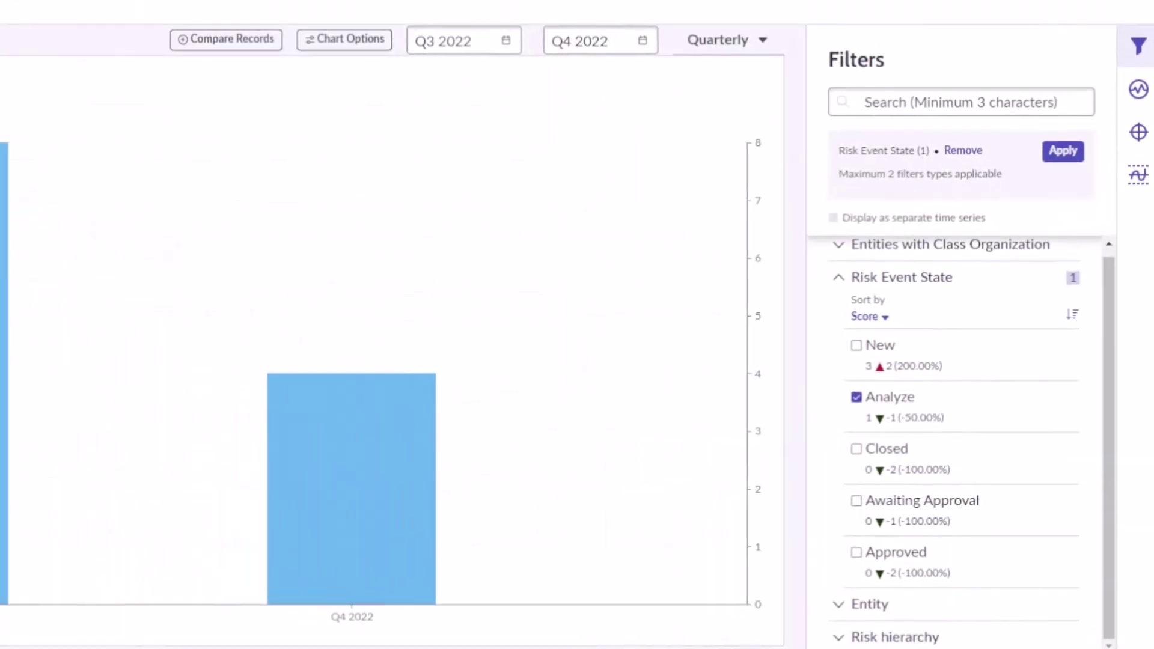
{"action": "mouse_move", "coordinate": [1071, 1]}
{"action": "left_mouse_down"}
{"action": "mouse_move", "coordinate": [1051, 118]}
{"action": "mouse_move", "coordinate": [1035, 123]}
{"action": "left_mouse_up"}
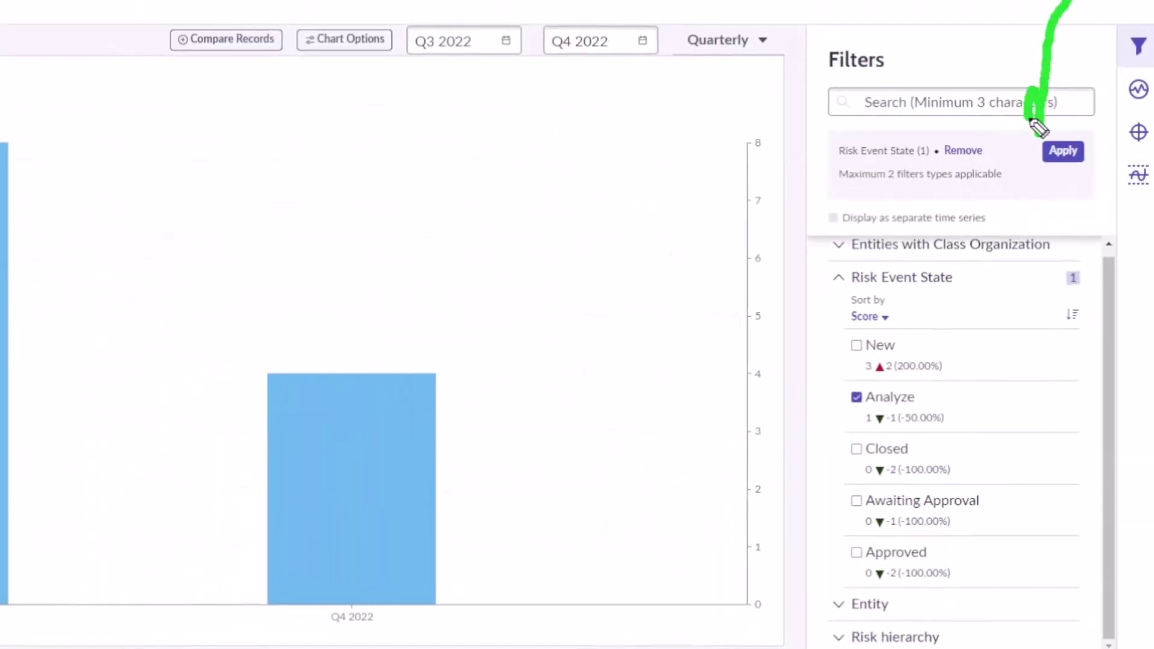
{"action": "left_click", "coordinate": [1071, 147]}
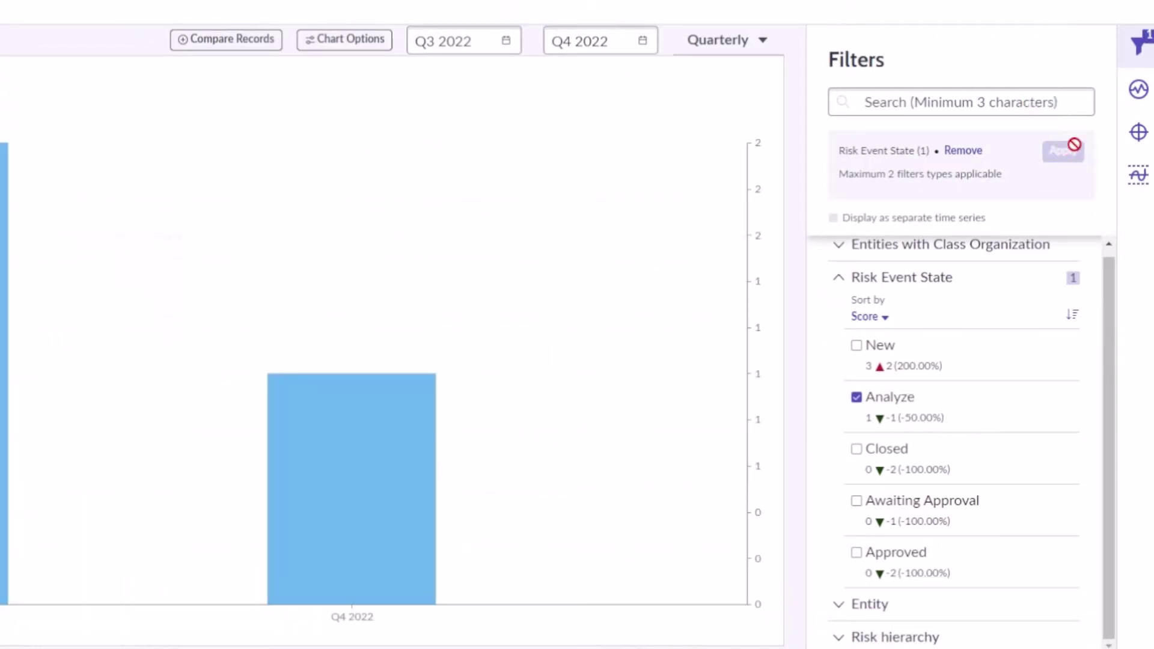
{"action": "left_click", "coordinate": [971, 153]}
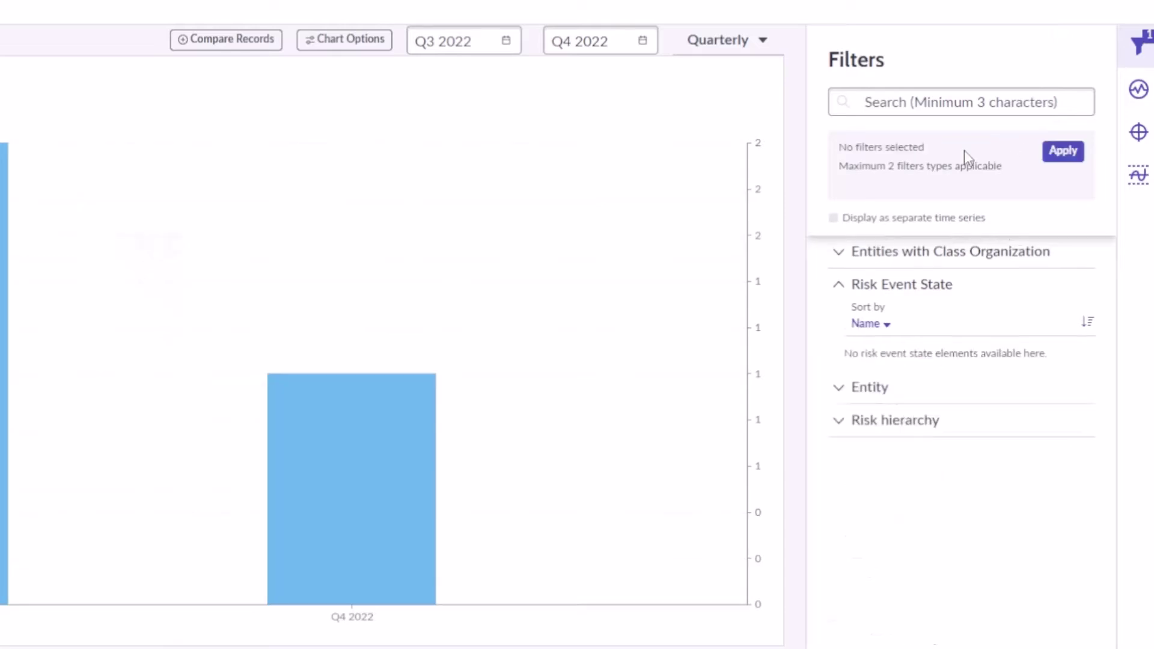
{"action": "left_click", "coordinate": [1062, 158]}
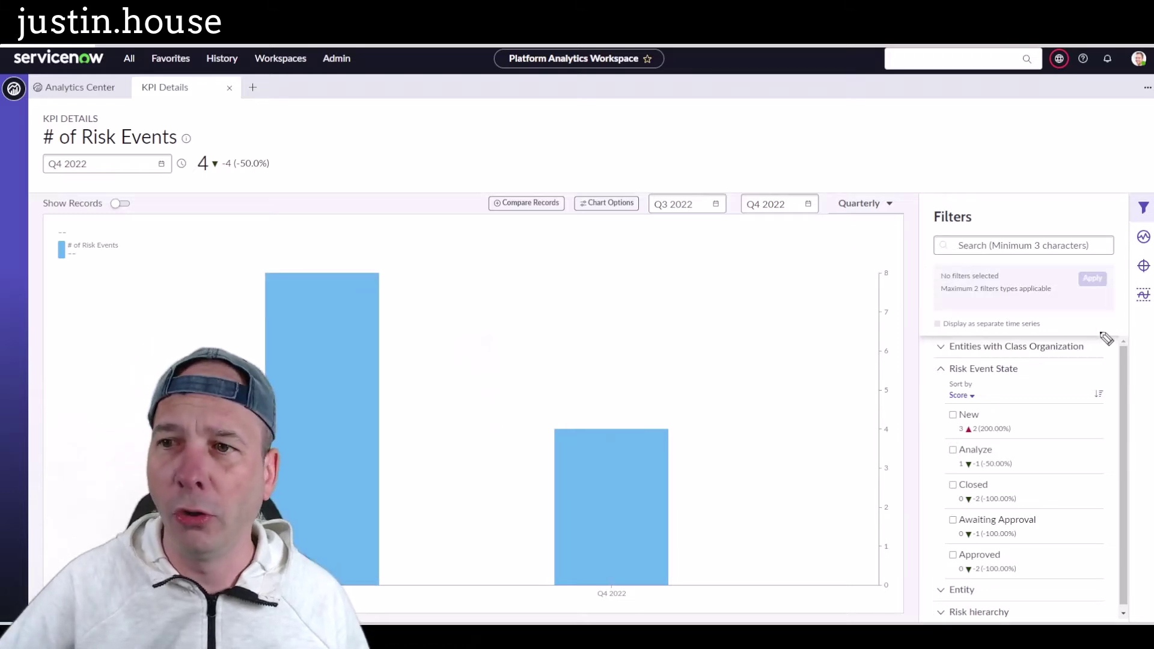
Show the KPI's targets and start a new target form
{"action": "mouse_move", "coordinate": [1099, 331]}
{"action": "left_mouse_down"}
{"action": "mouse_move", "coordinate": [1124, 257]}
{"action": "mouse_move", "coordinate": [1138, 309]}
{"action": "left_mouse_up"}
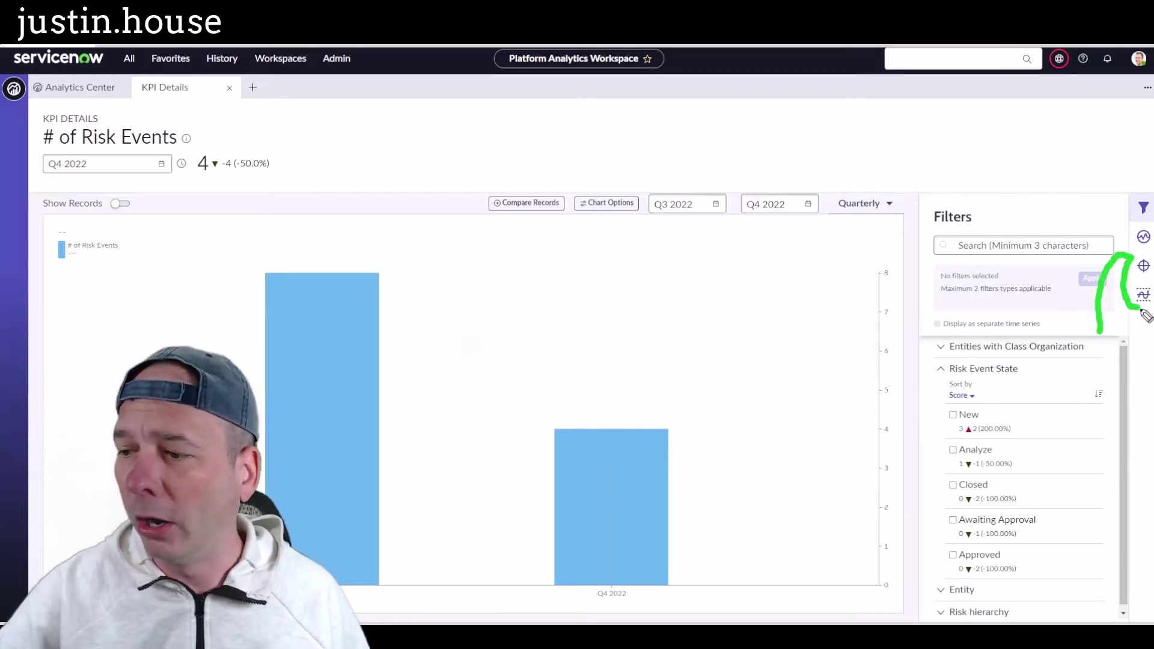
{"action": "key", "text": "Escape"}
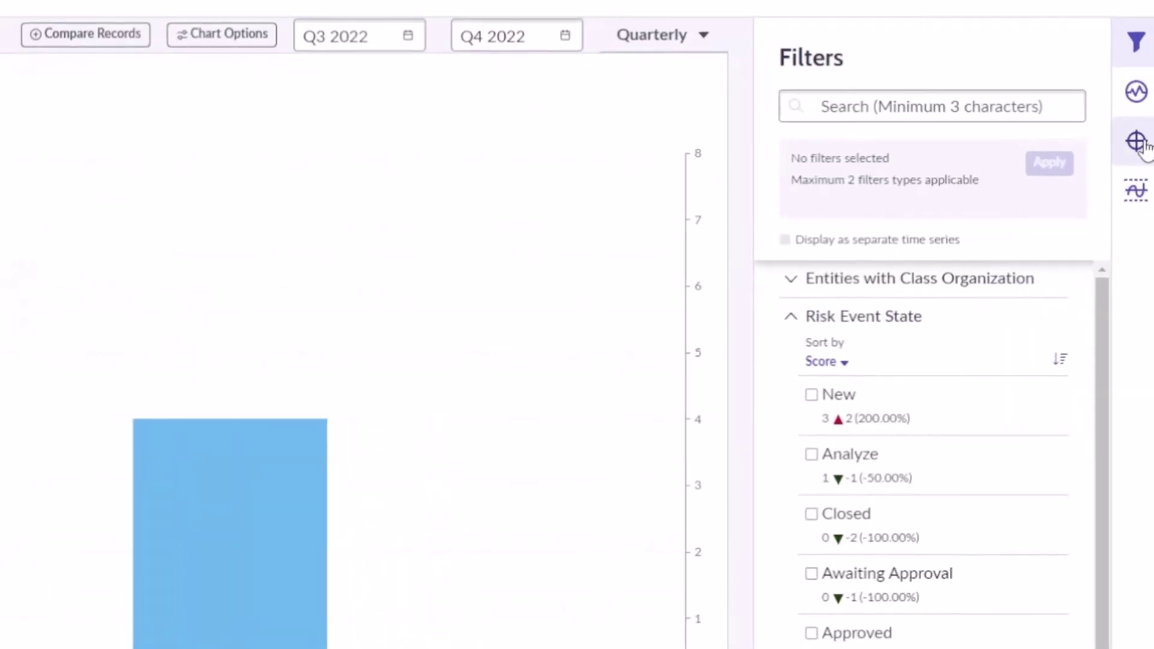
{"action": "left_click", "coordinate": [1142, 143]}
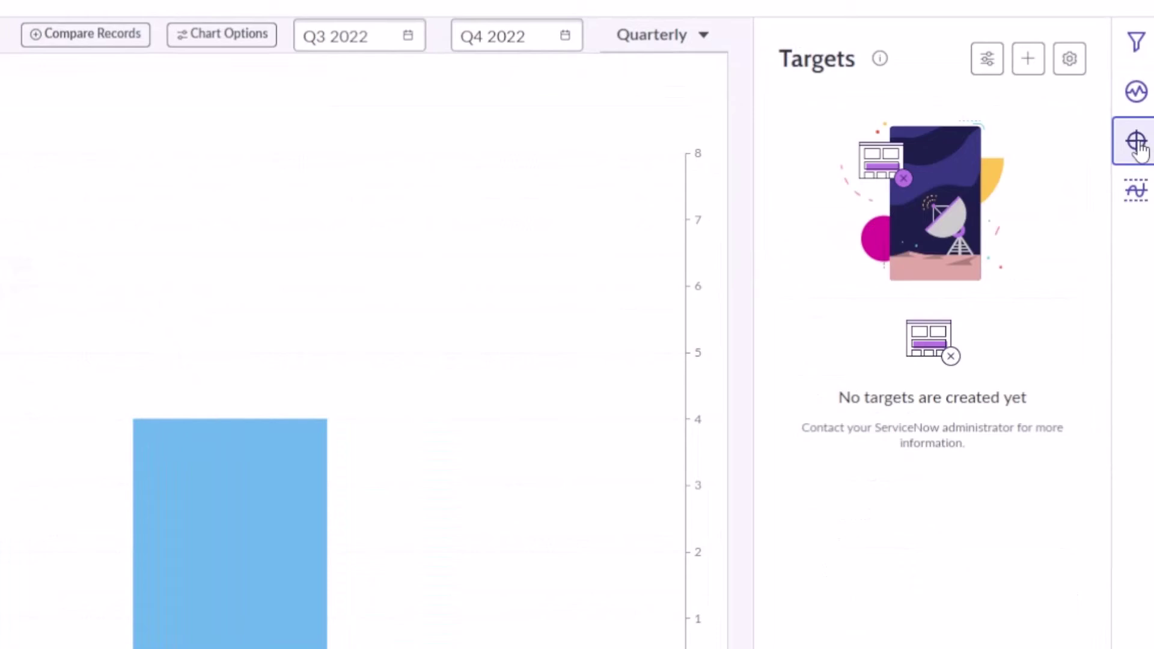
{"action": "left_click", "coordinate": [1028, 63]}
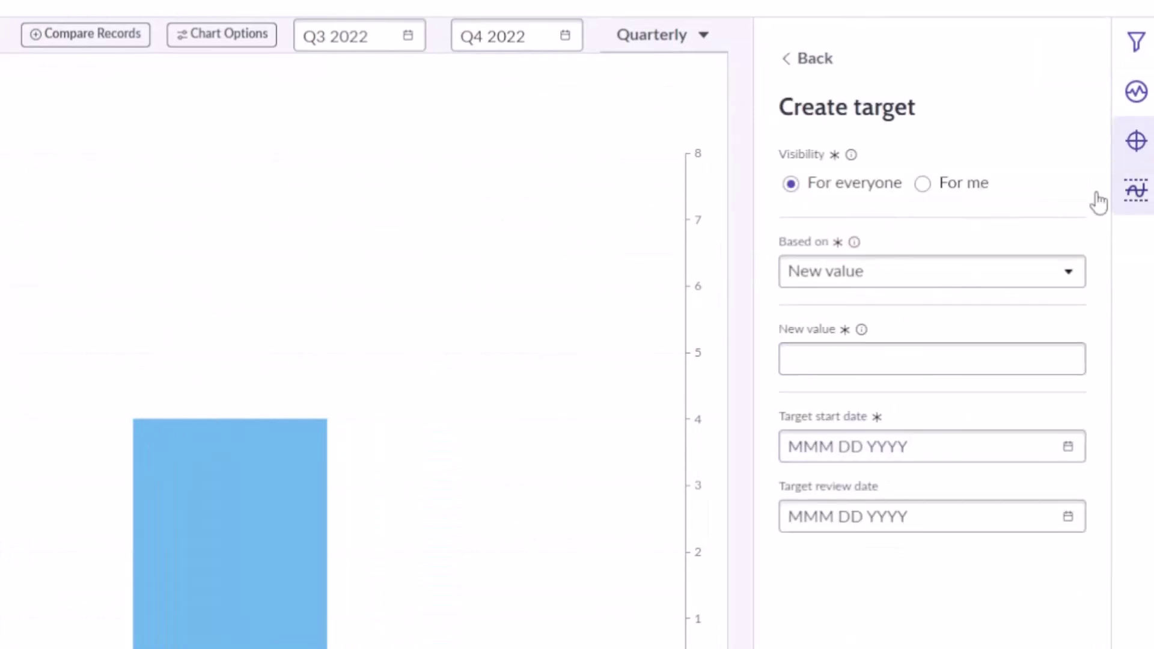
Start a new threshold, view its Threshold Type options, then back out to the empty Thresholds list
{"action": "left_click", "coordinate": [1136, 188]}
{"action": "left_click", "coordinate": [1068, 60]}
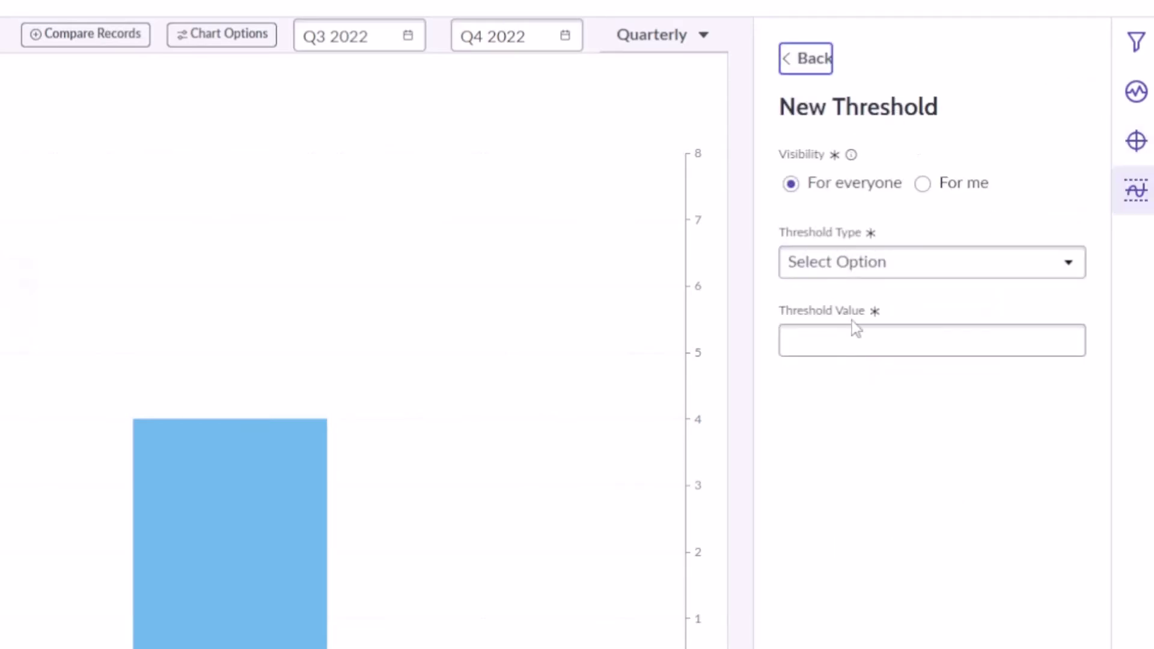
{"action": "left_click", "coordinate": [904, 263]}
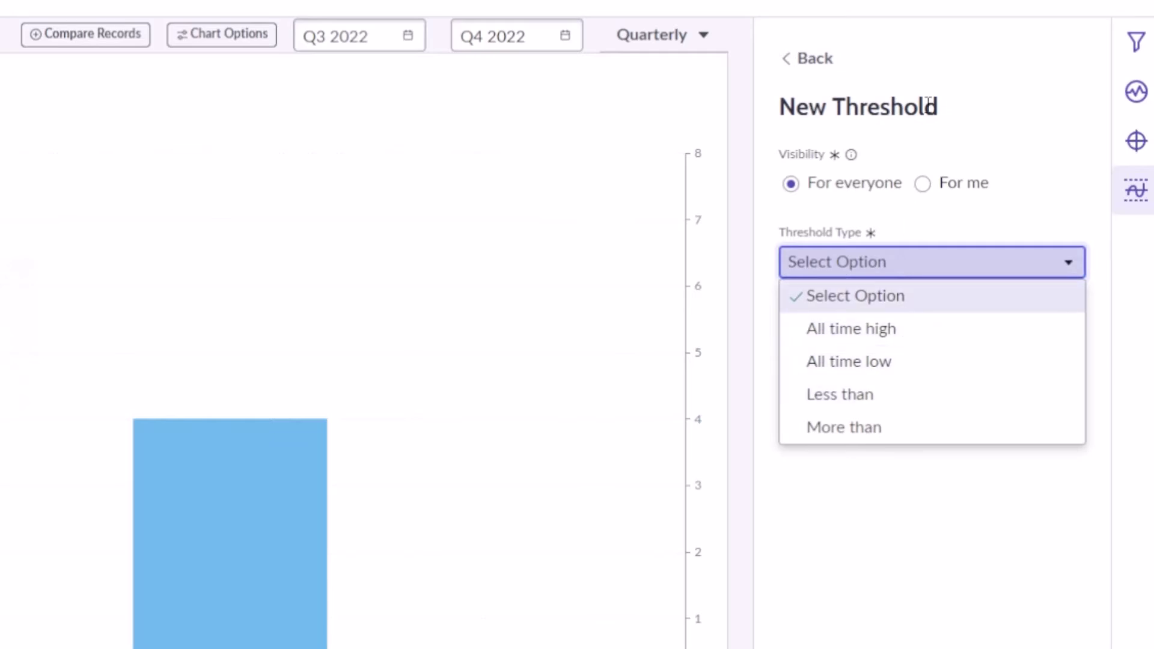
{"action": "left_click", "coordinate": [803, 61]}
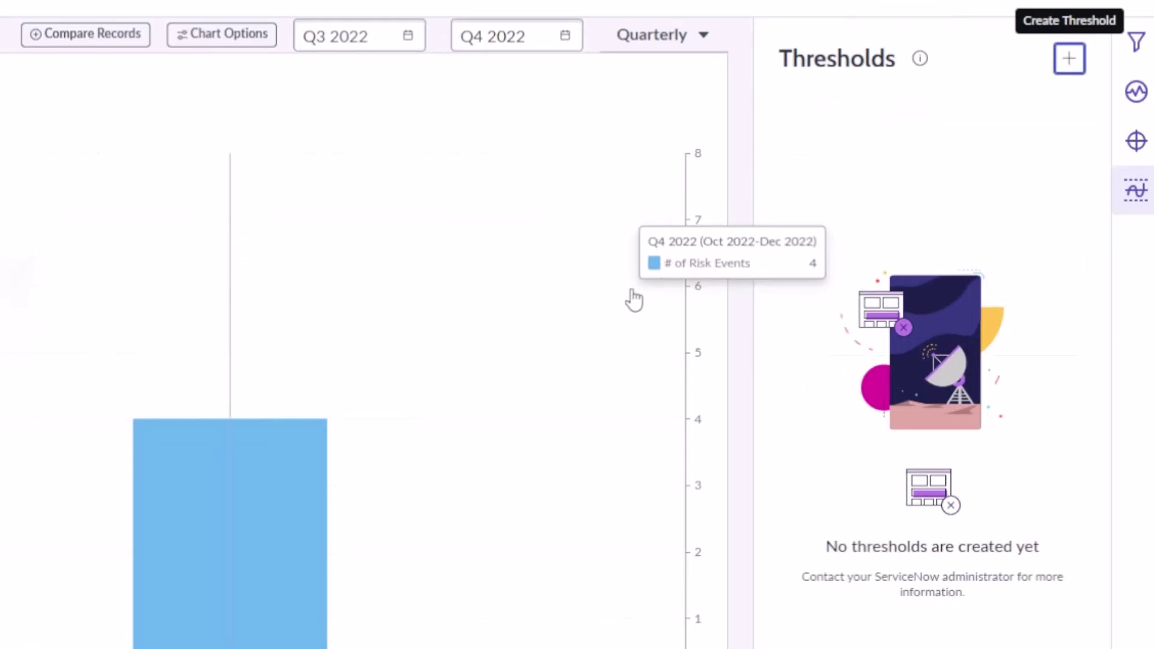
{"action": "mouse_move", "coordinate": [969, 267]}
{"action": "left_mouse_down"}
{"action": "mouse_move", "coordinate": [999, 142]}
{"action": "mouse_move", "coordinate": [1104, 96]}
{"action": "mouse_move", "coordinate": [1094, 91]}
{"action": "mouse_move", "coordinate": [1061, 130]}
{"action": "left_mouse_up"}
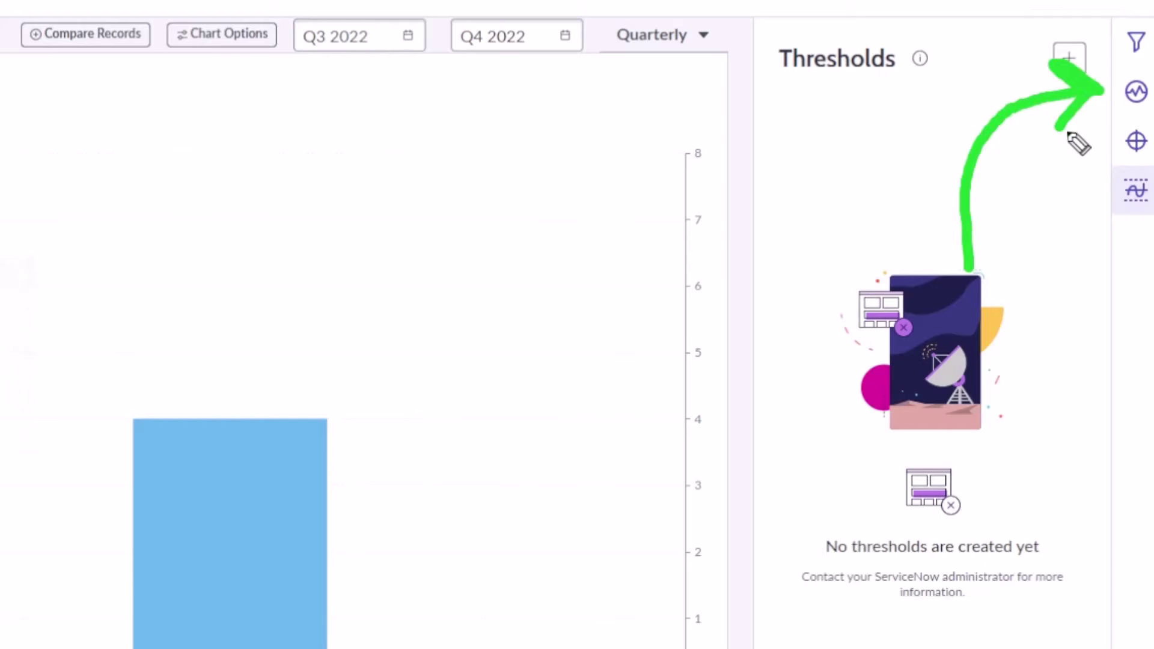
Make yourself responsible for # of Risk Events in KPI Signals, then check the Past and New signals
{"action": "left_click", "coordinate": [1136, 99]}
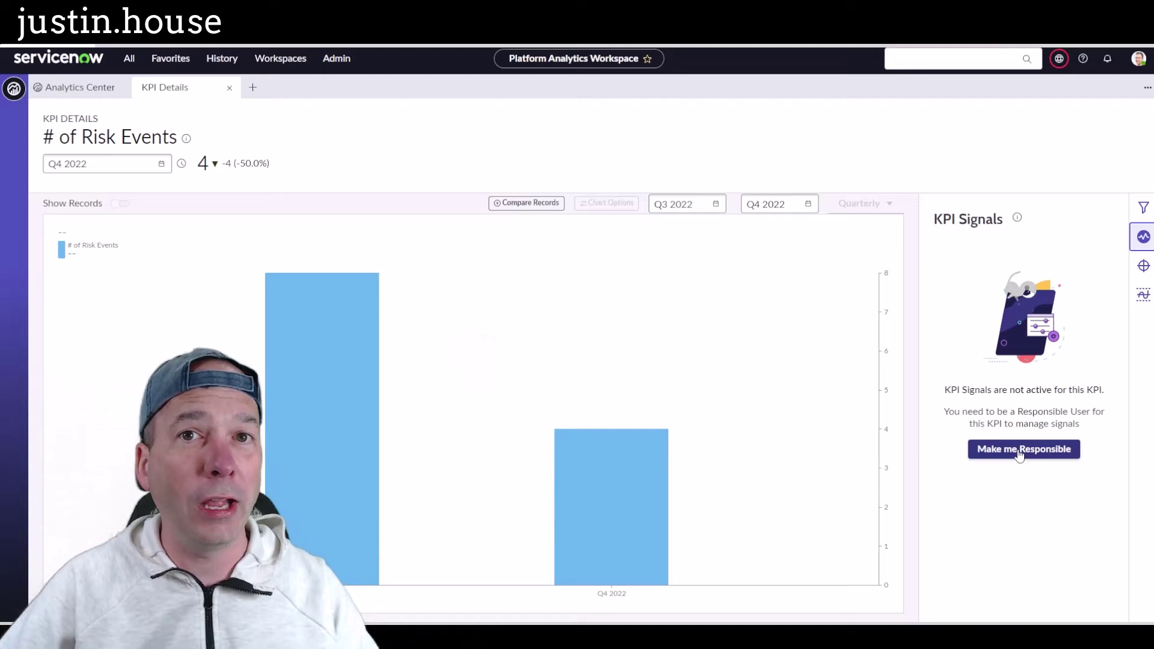
{"action": "left_click", "coordinate": [1020, 450]}
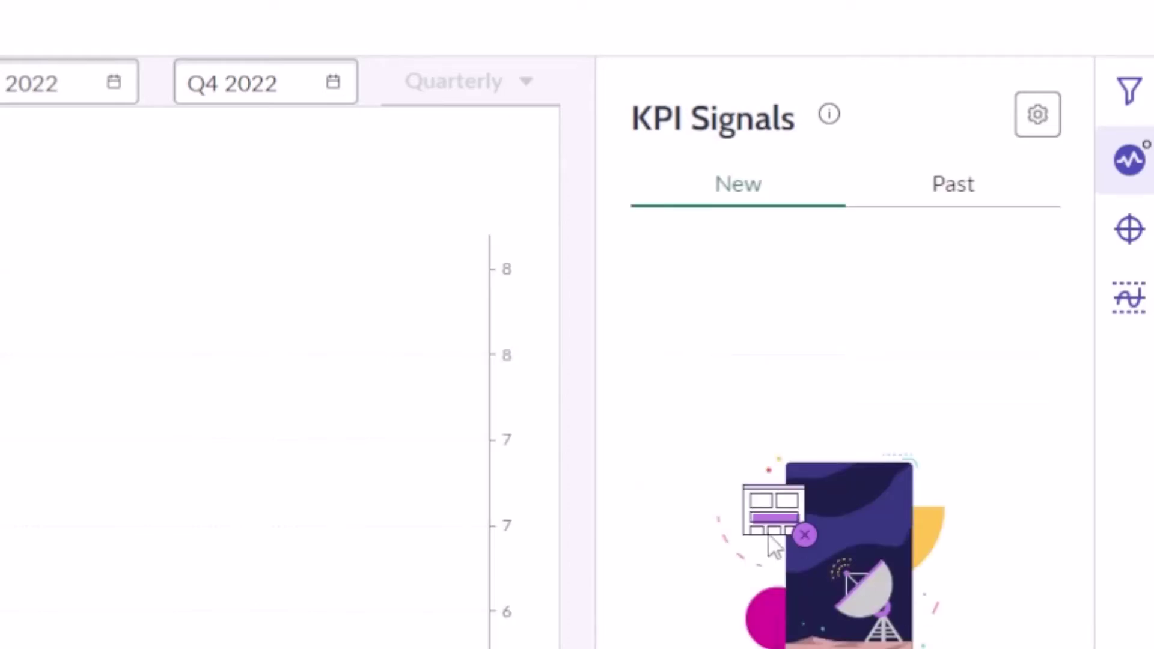
{"action": "left_click", "coordinate": [948, 181]}
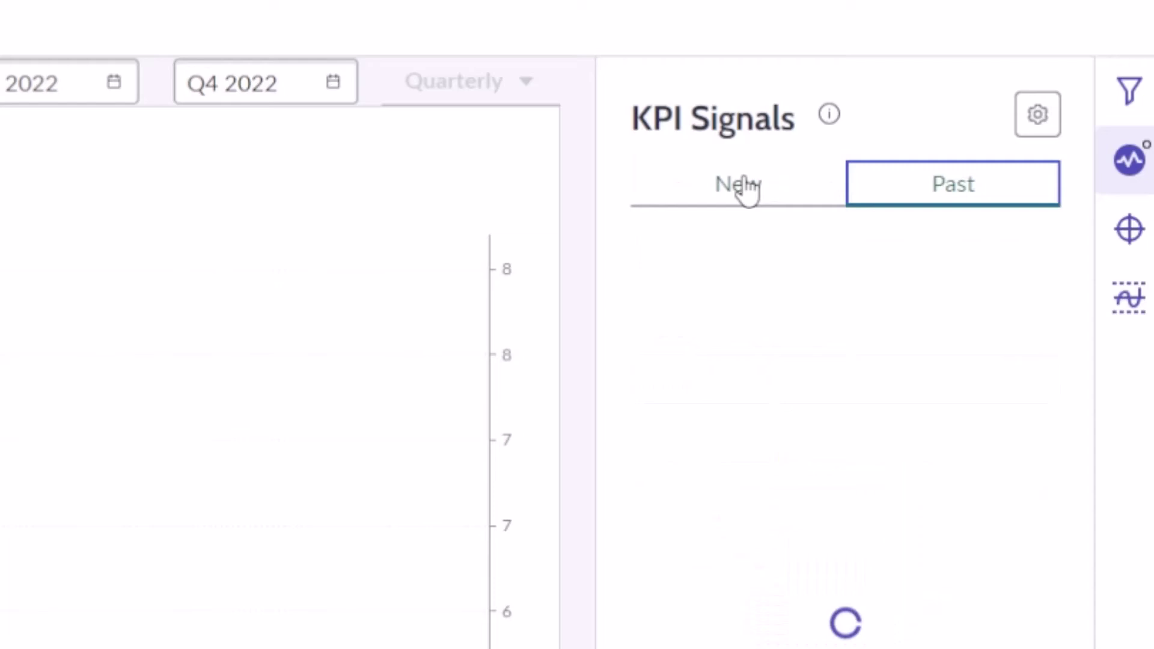
{"action": "left_click", "coordinate": [743, 185]}
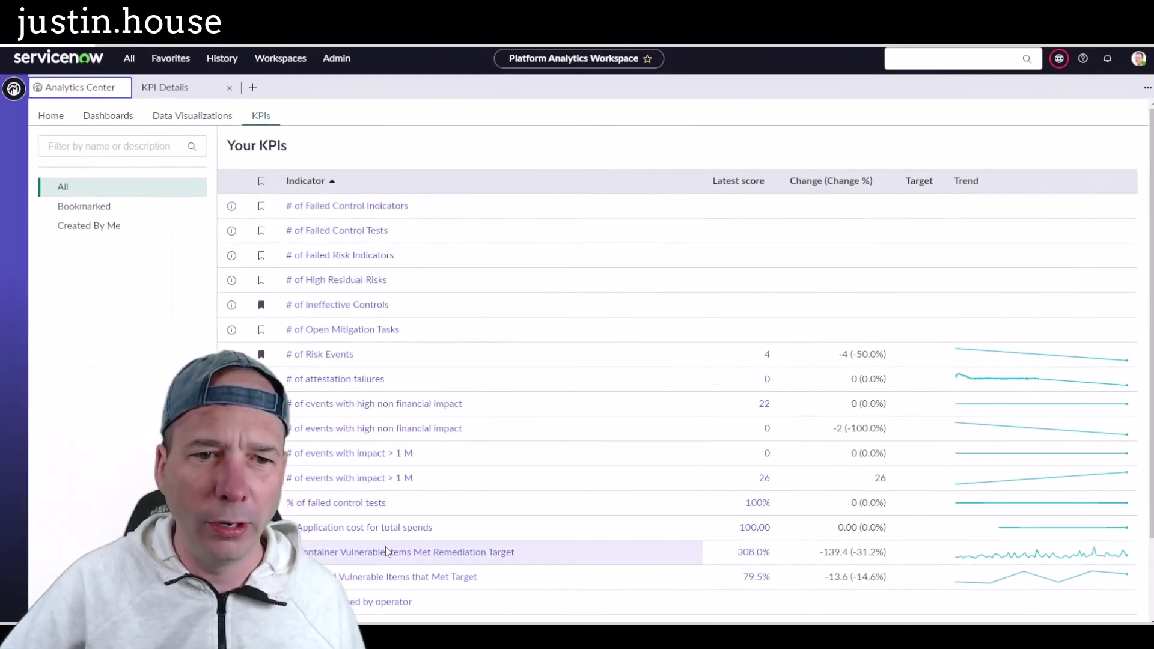
Open % Container Vulnerable Items Met Remediation Target and show its KPI signals
{"action": "left_click", "coordinate": [386, 551]}
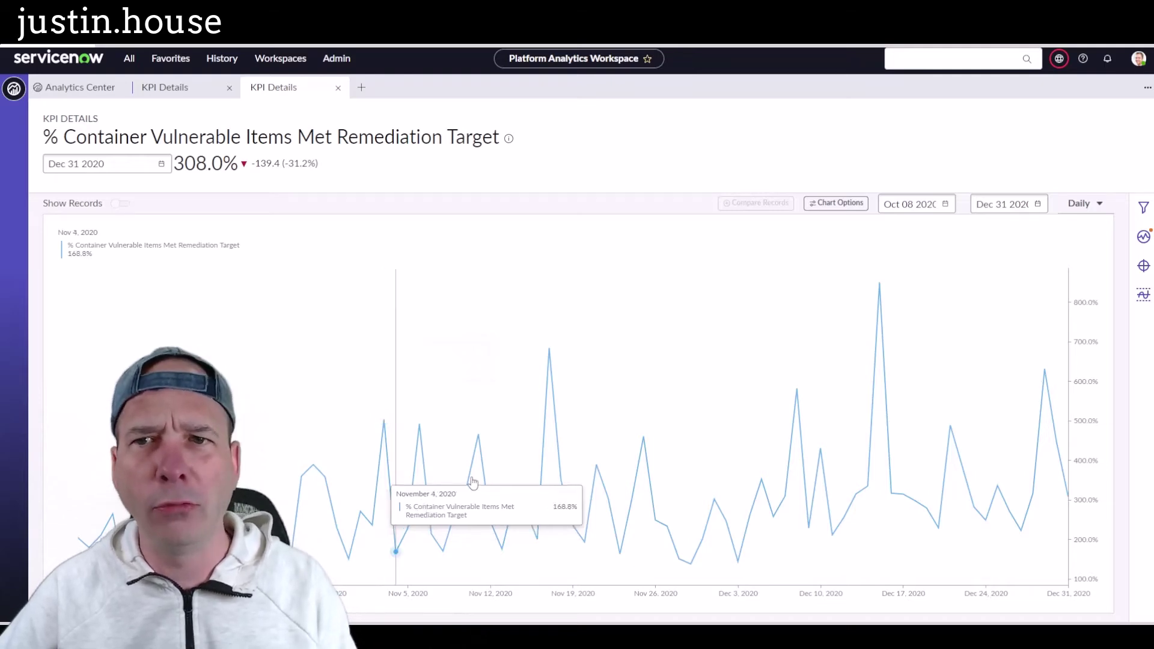
{"action": "left_click", "coordinate": [1143, 236]}
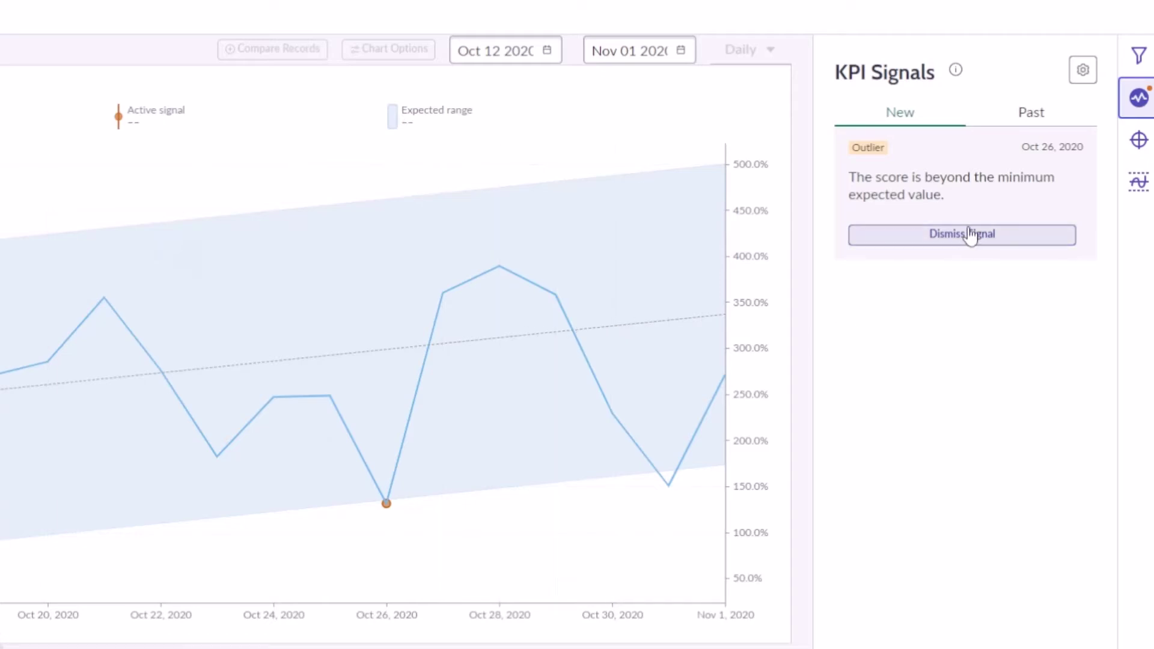
Review the KPI Signals settings on the Responsibility and Notifications tabs
{"action": "left_click", "coordinate": [1082, 70]}
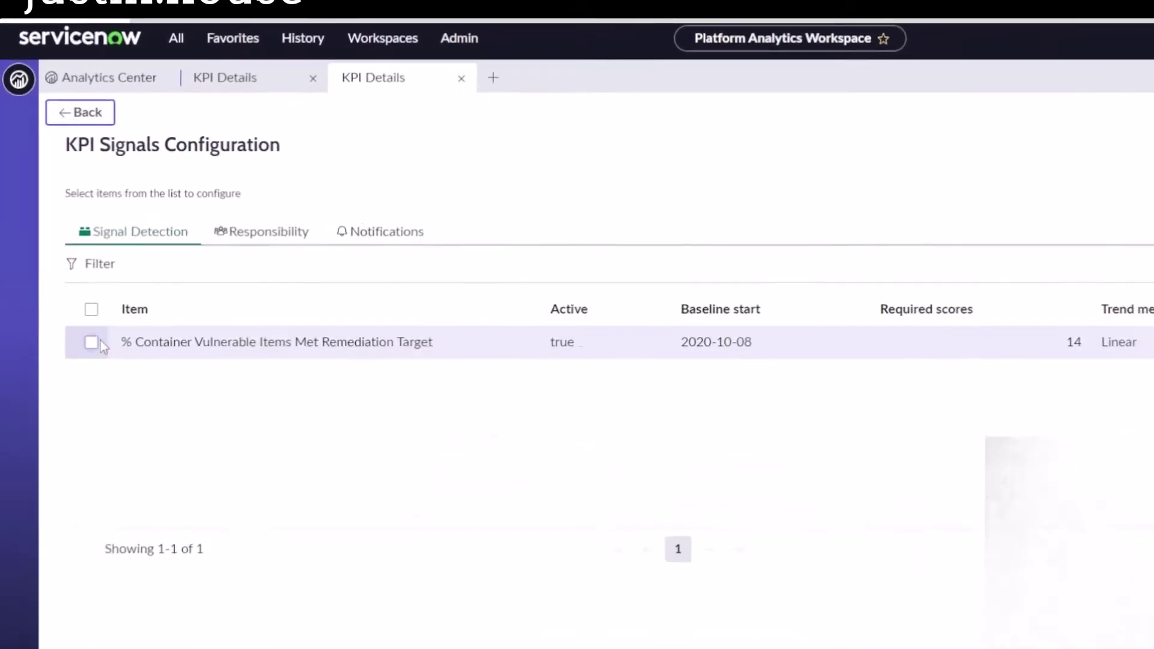
{"action": "left_click", "coordinate": [224, 233]}
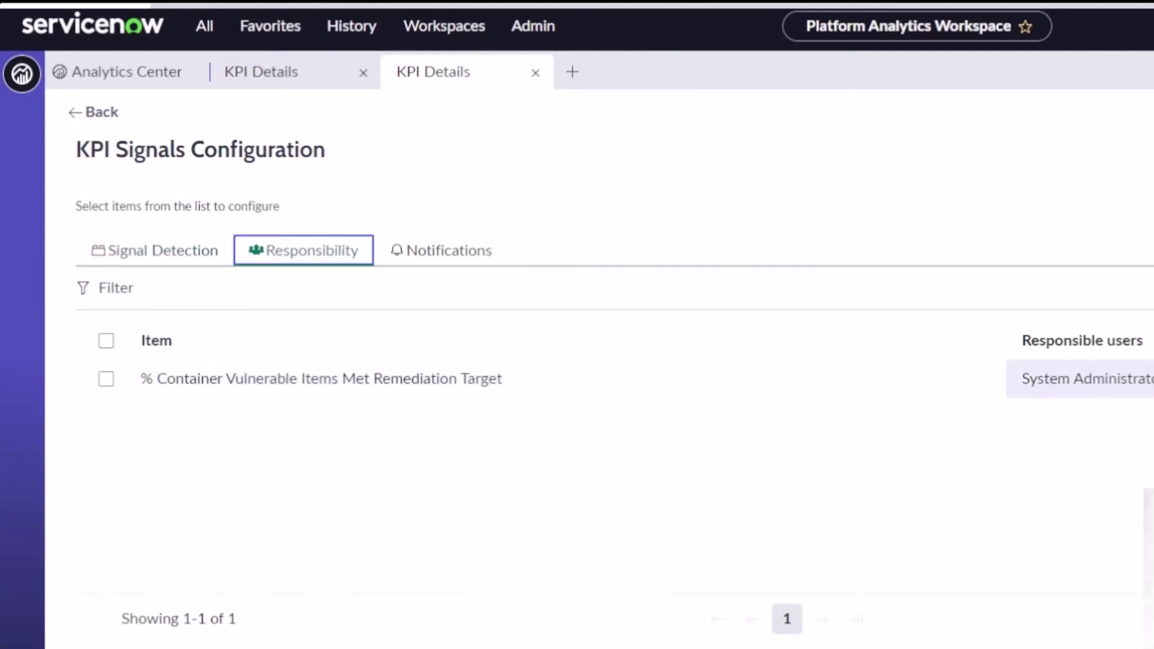
{"action": "left_click", "coordinate": [449, 265]}
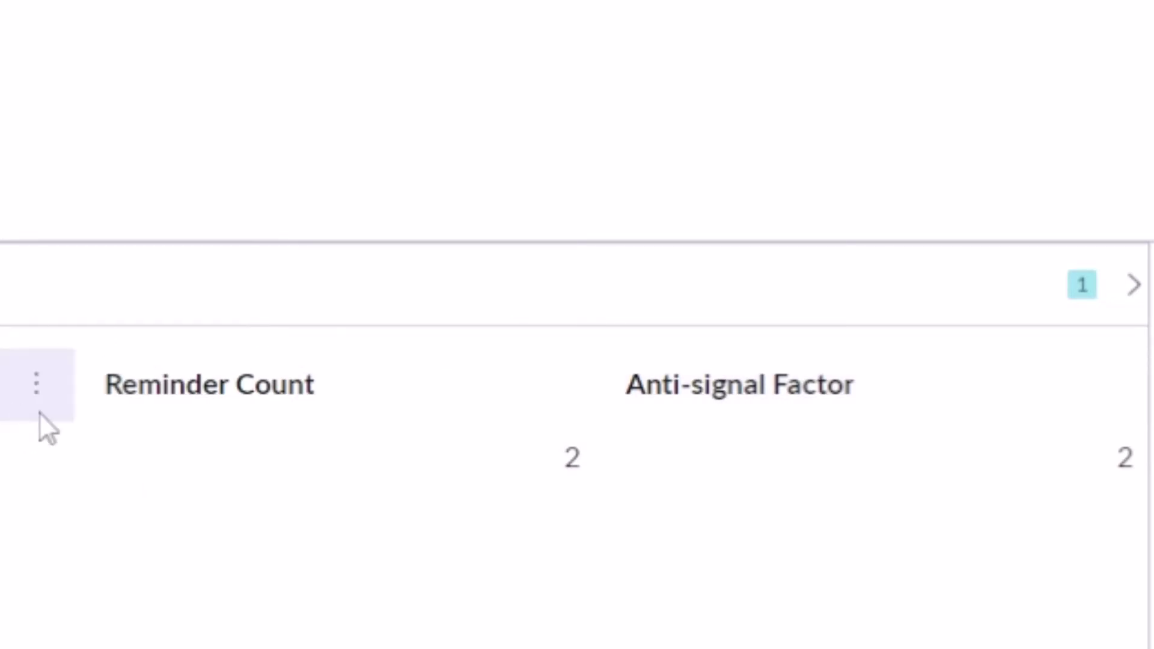
Close the signals settings and return to the # of Risk Events KPI Details
{"action": "left_click", "coordinate": [39, 412]}
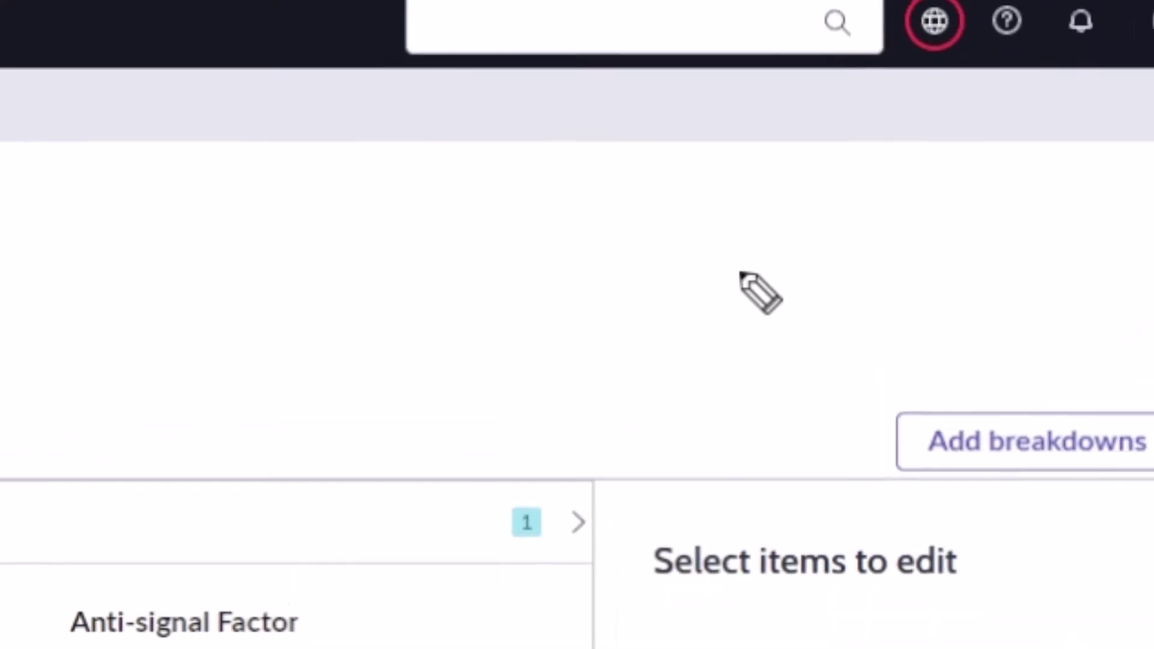
{"action": "mouse_move", "coordinate": [664, 300]}
{"action": "left_mouse_down"}
{"action": "mouse_move", "coordinate": [958, 384]}
{"action": "mouse_move", "coordinate": [927, 391]}
{"action": "mouse_move", "coordinate": [968, 355]}
{"action": "left_mouse_up"}
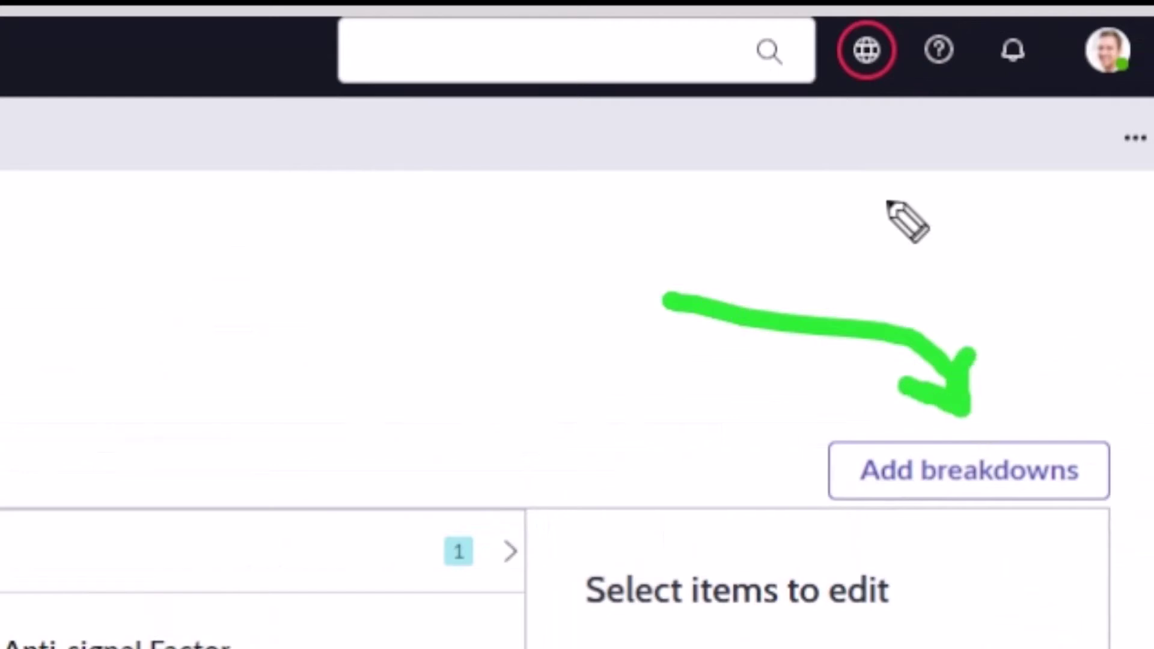
{"action": "key", "text": "Escape"}
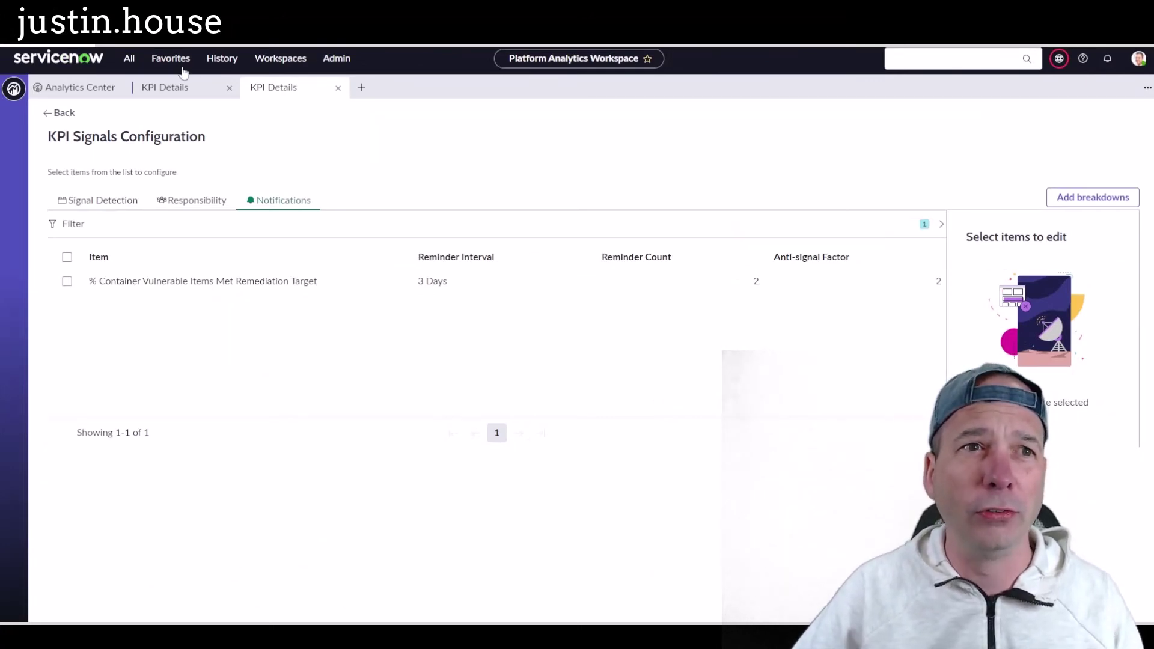
{"action": "left_click", "coordinate": [173, 91]}
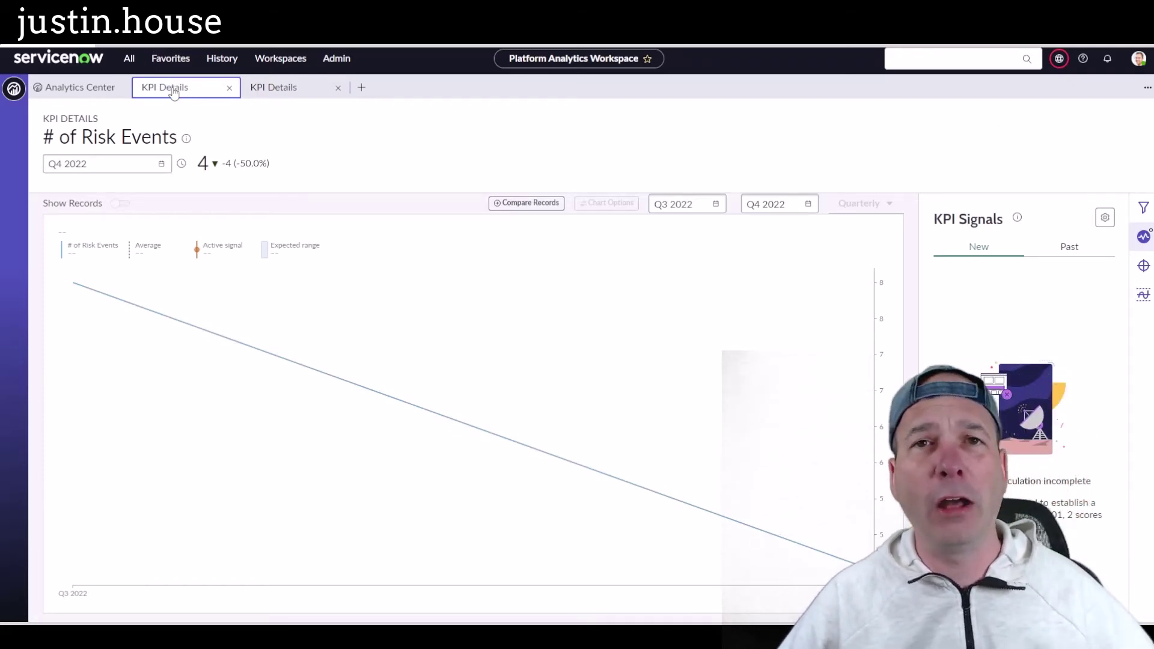
Create an in-line dashboard named 'Key Performance Indicators' from the Analytics Center dashboards list
{"action": "left_click", "coordinate": [84, 89]}
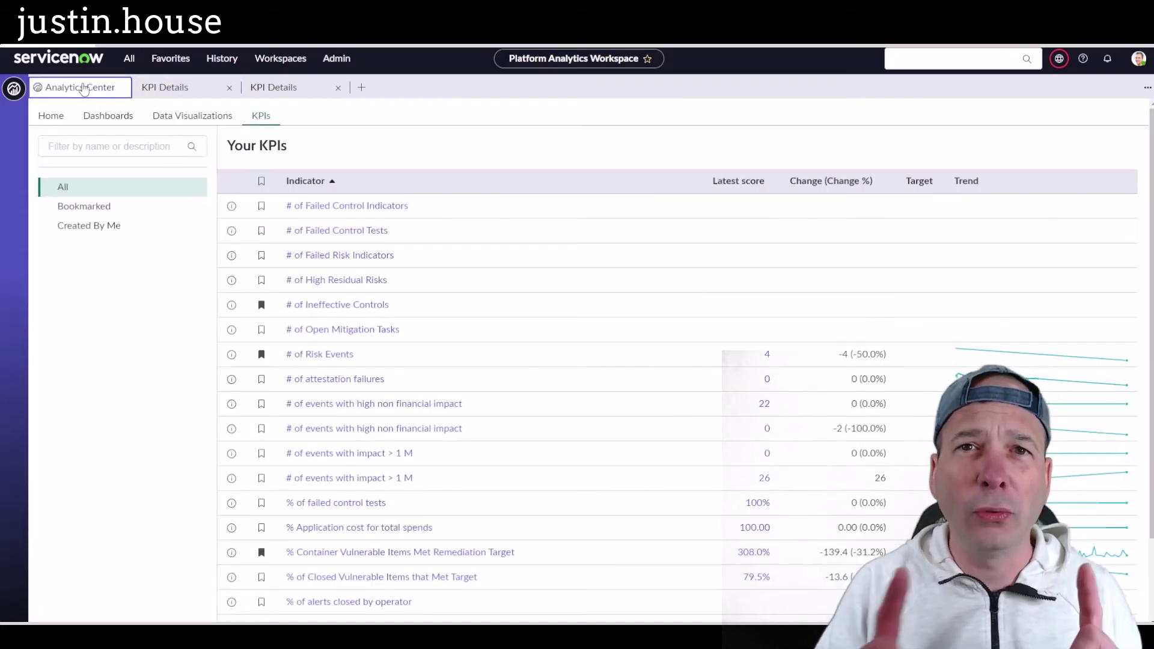
{"action": "left_click", "coordinate": [137, 118]}
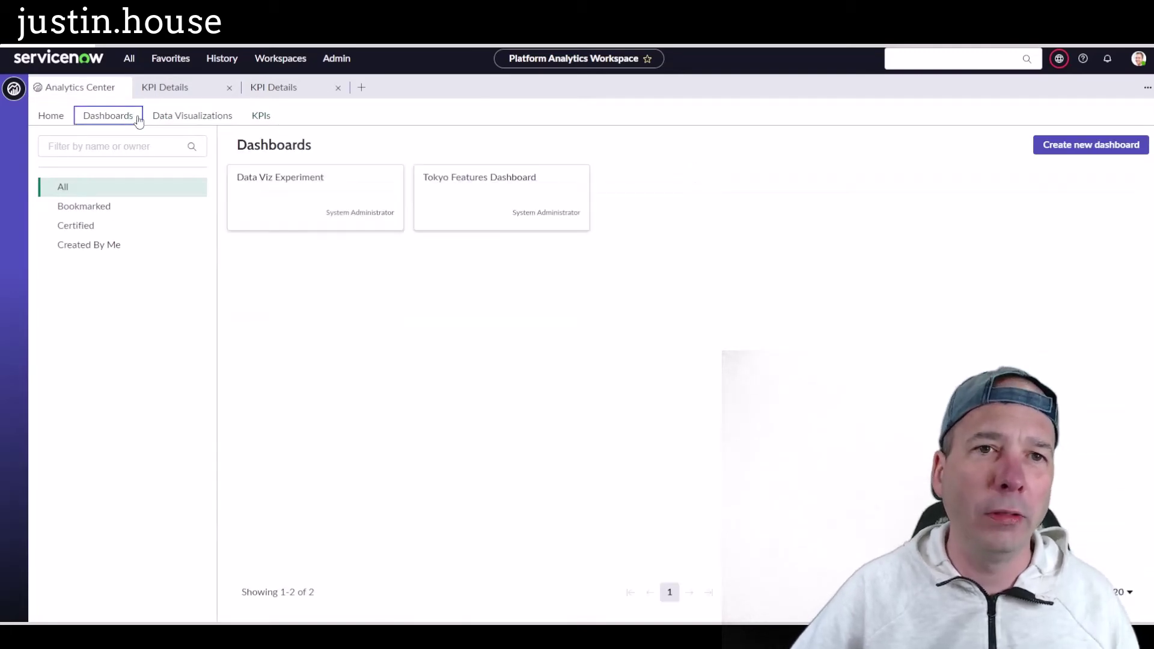
{"action": "left_click", "coordinate": [1060, 147]}
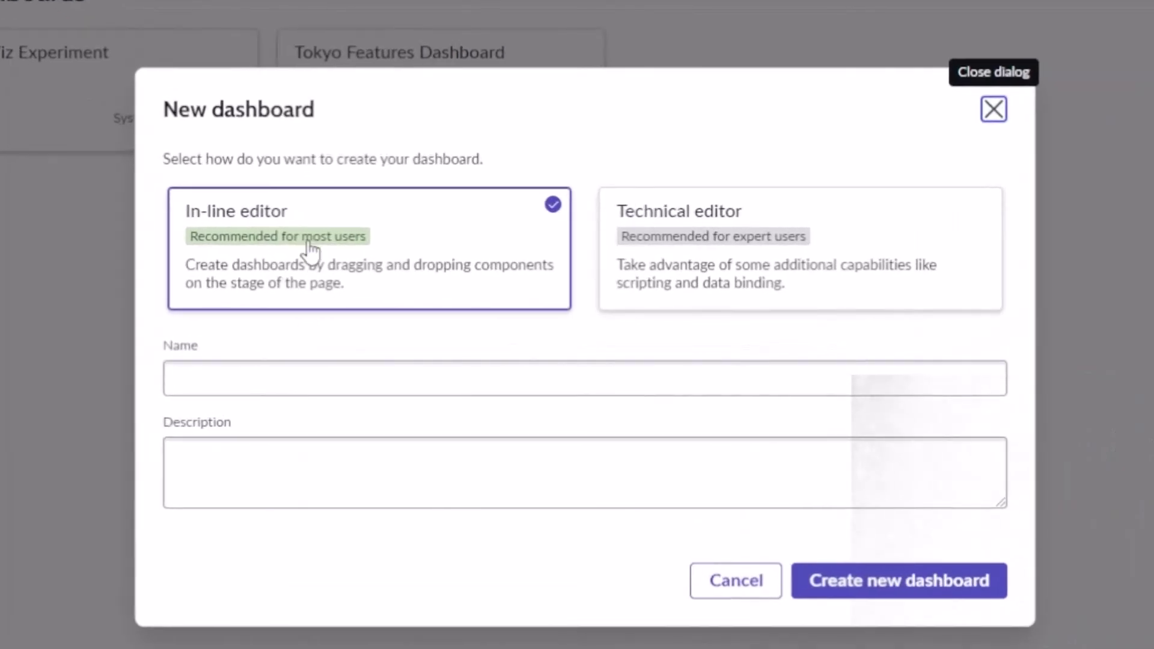
{"action": "left_click", "coordinate": [265, 369]}
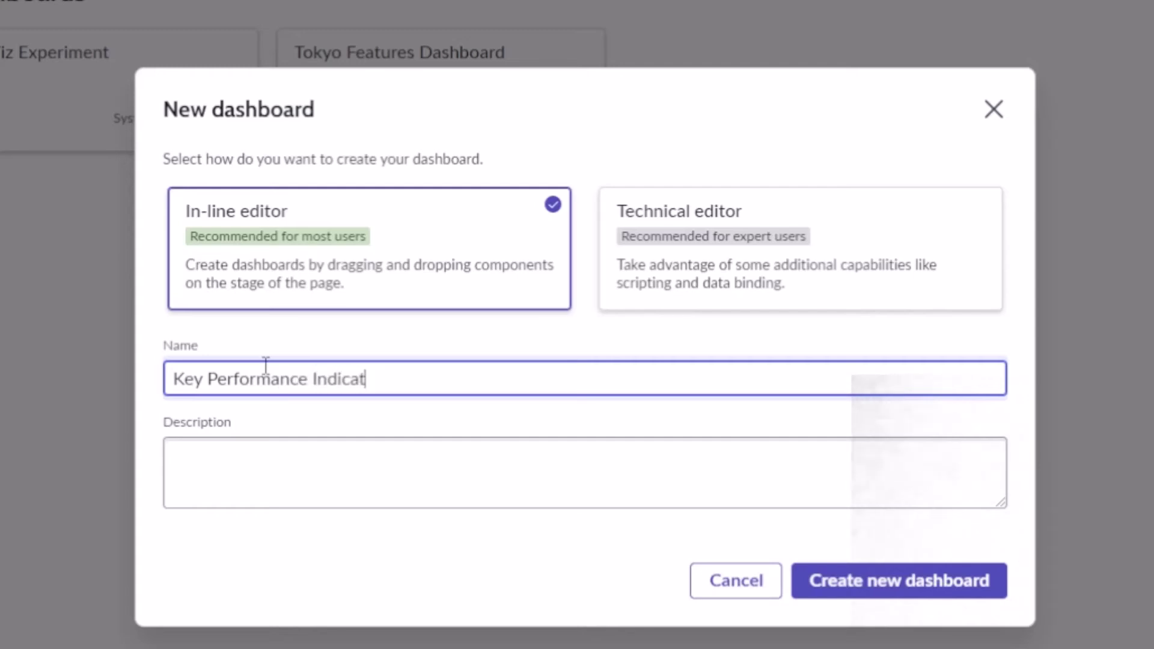
{"action": "type", "text": "Key Performance Indicators"}
{"action": "left_click", "coordinate": [938, 582]}
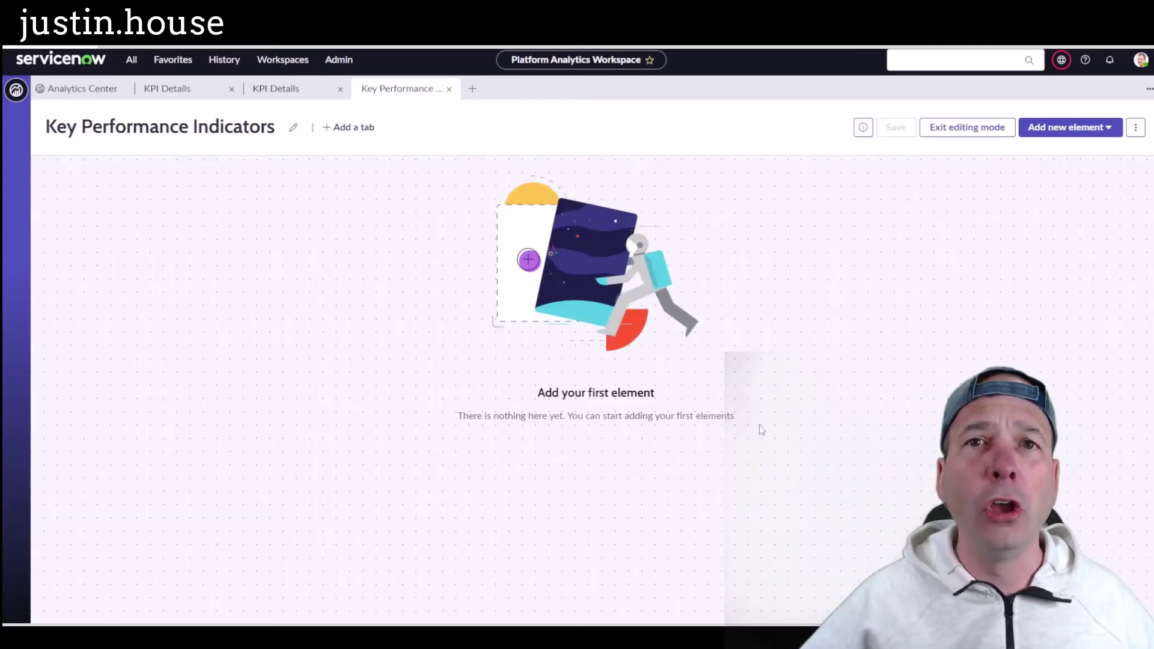
Look over the saved data visualizations, then return to the Key Performance Indicators dashboard
{"action": "left_click", "coordinate": [112, 90]}
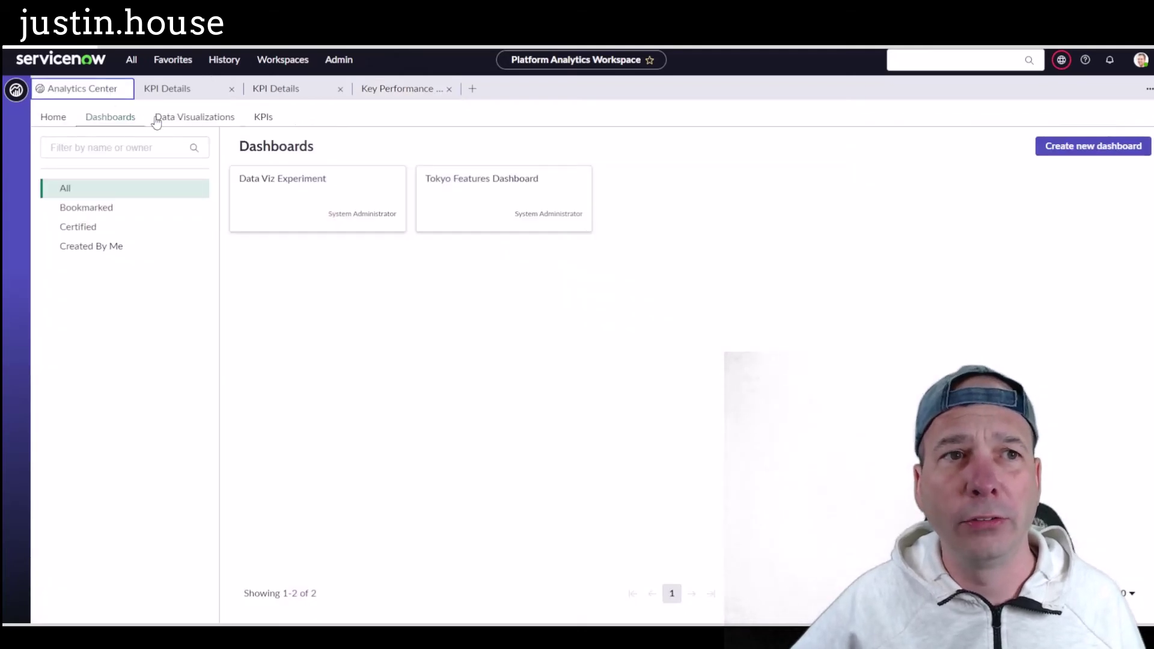
{"action": "left_click", "coordinate": [180, 117]}
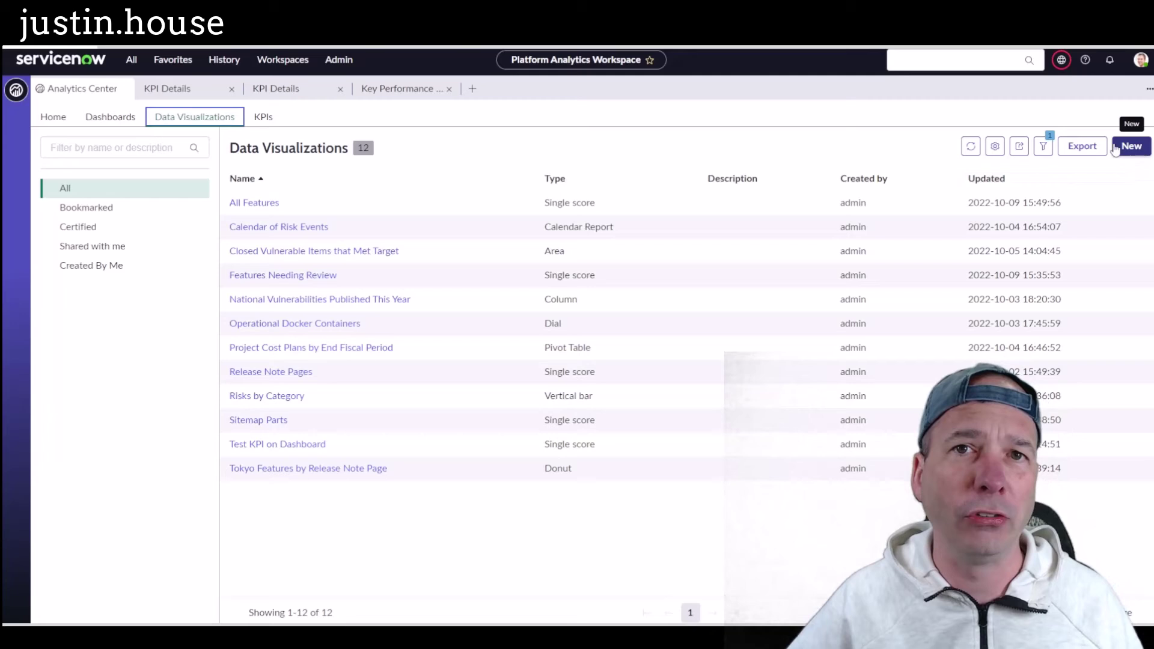
{"action": "left_click", "coordinate": [376, 94]}
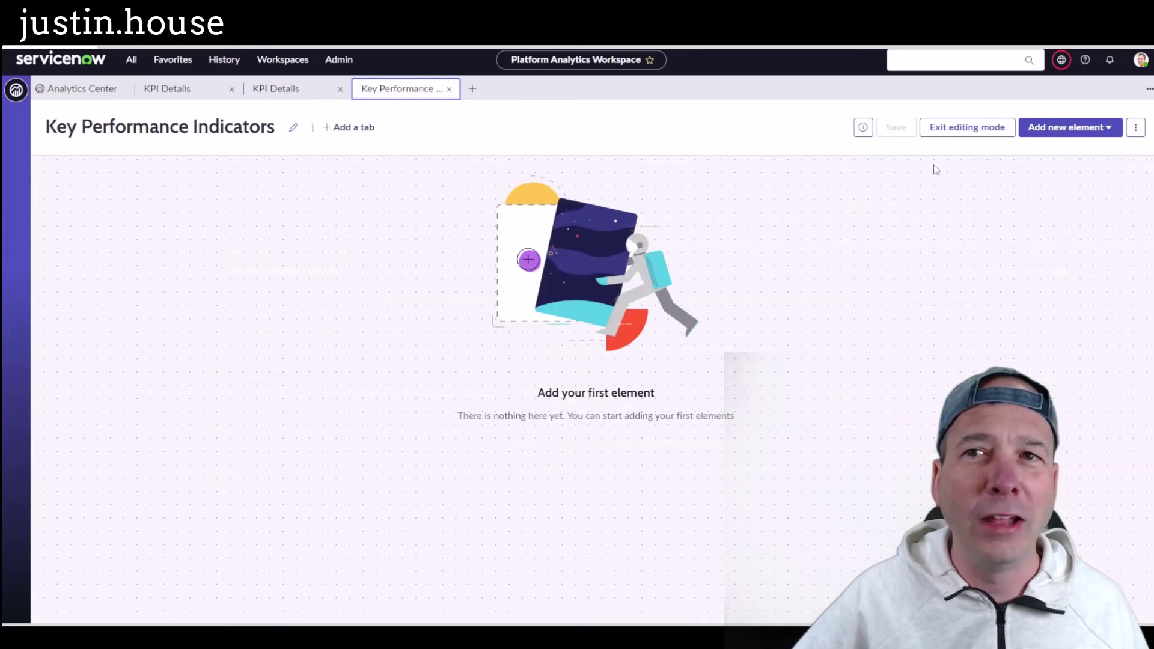
Add a Data visualization element to the dashboard and open its configuration
{"action": "left_click", "coordinate": [1105, 129]}
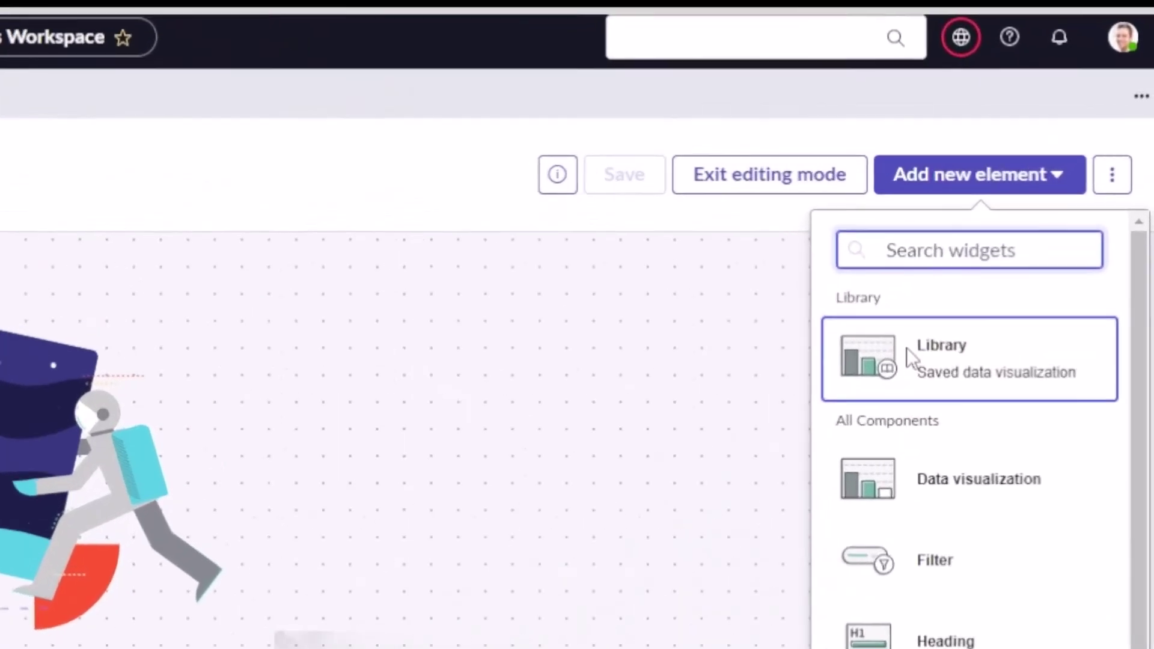
{"action": "left_click", "coordinate": [925, 479]}
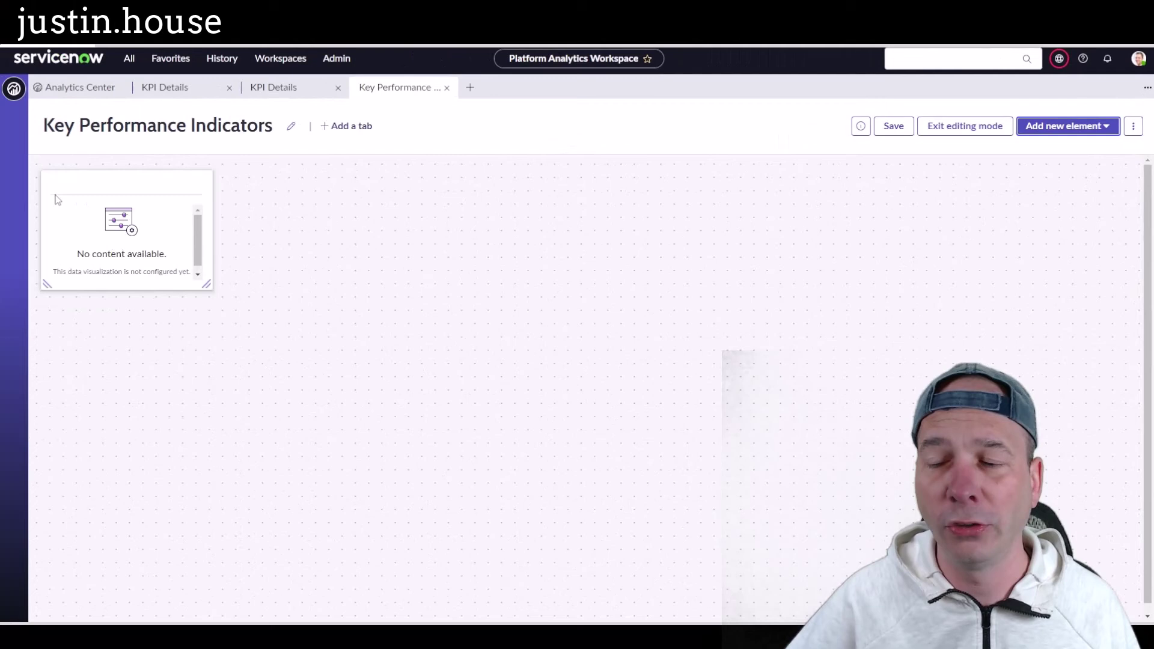
{"action": "left_click", "coordinate": [176, 201]}
{"action": "left_click", "coordinate": [125, 162]}
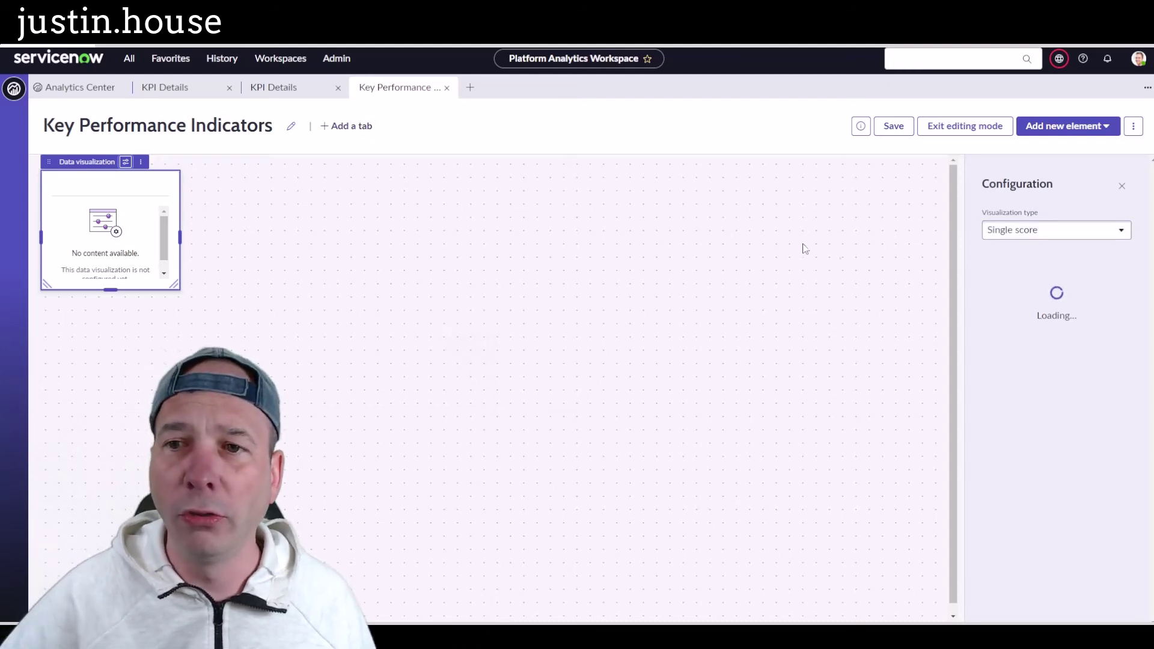
Open the Add data source dialog from the widget's Configuration panel
{"action": "mouse_move", "coordinate": [915, 265]}
{"action": "left_mouse_down"}
{"action": "mouse_move", "coordinate": [1121, 394]}
{"action": "mouse_move", "coordinate": [1152, 446]}
{"action": "left_mouse_up"}
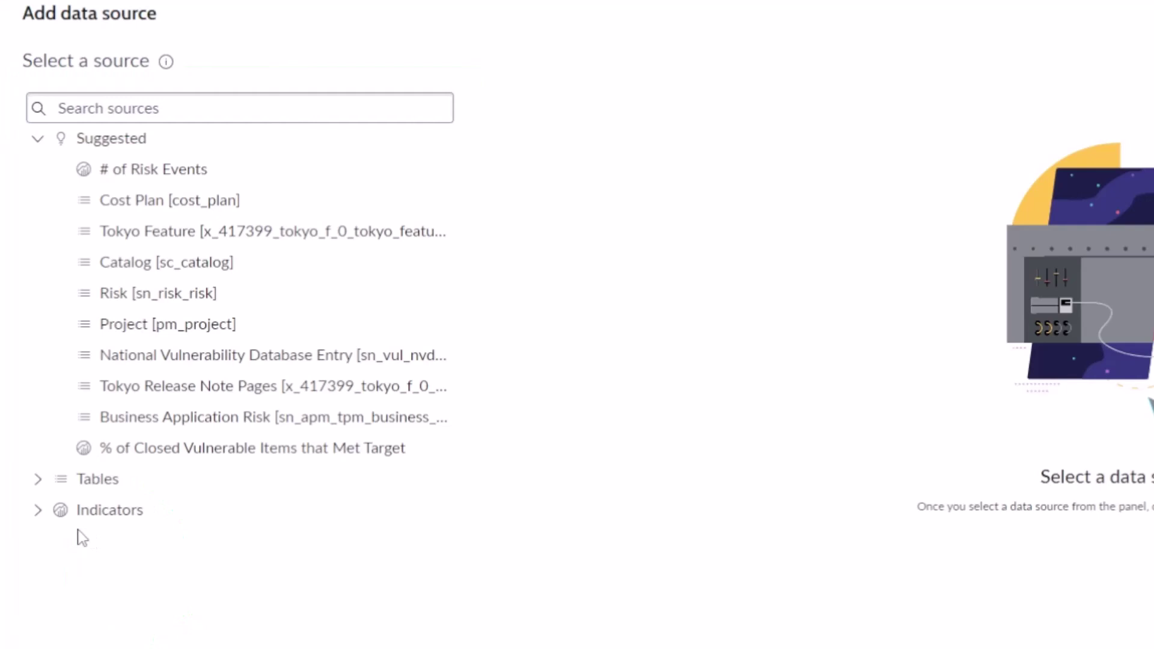
Use the # of Risk Events indicator as the Single score source, with no breakdown
{"action": "left_click", "coordinate": [37, 510]}
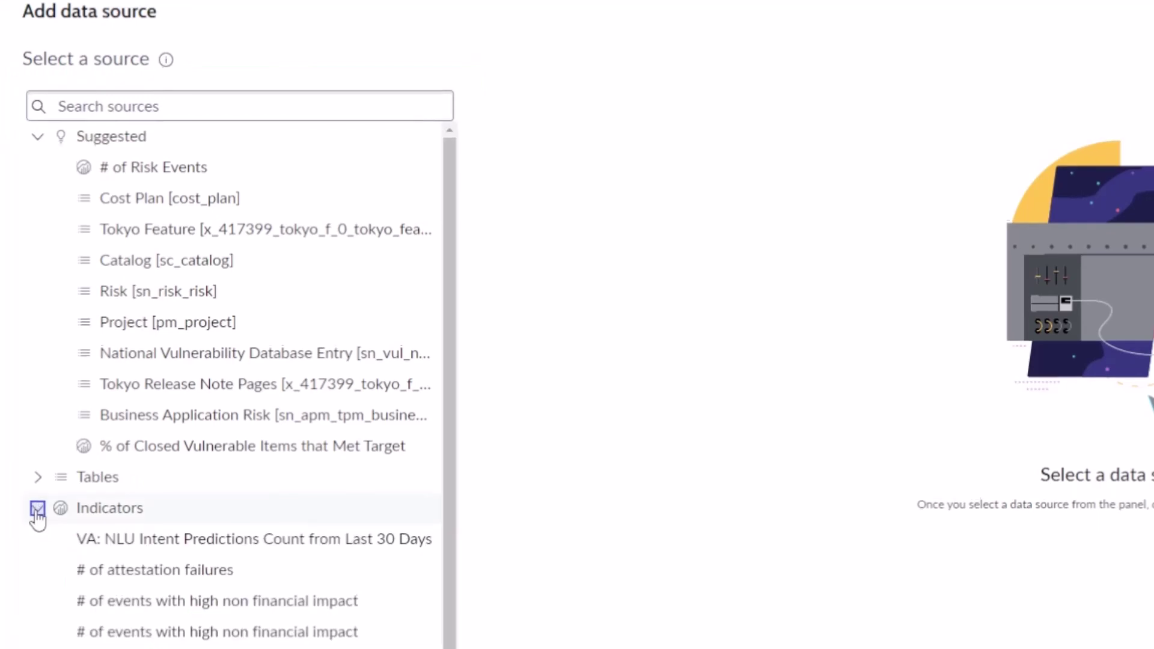
{"action": "scroll", "coordinate": [249, 342], "scroll_direction": "down", "scroll_amount": 5}
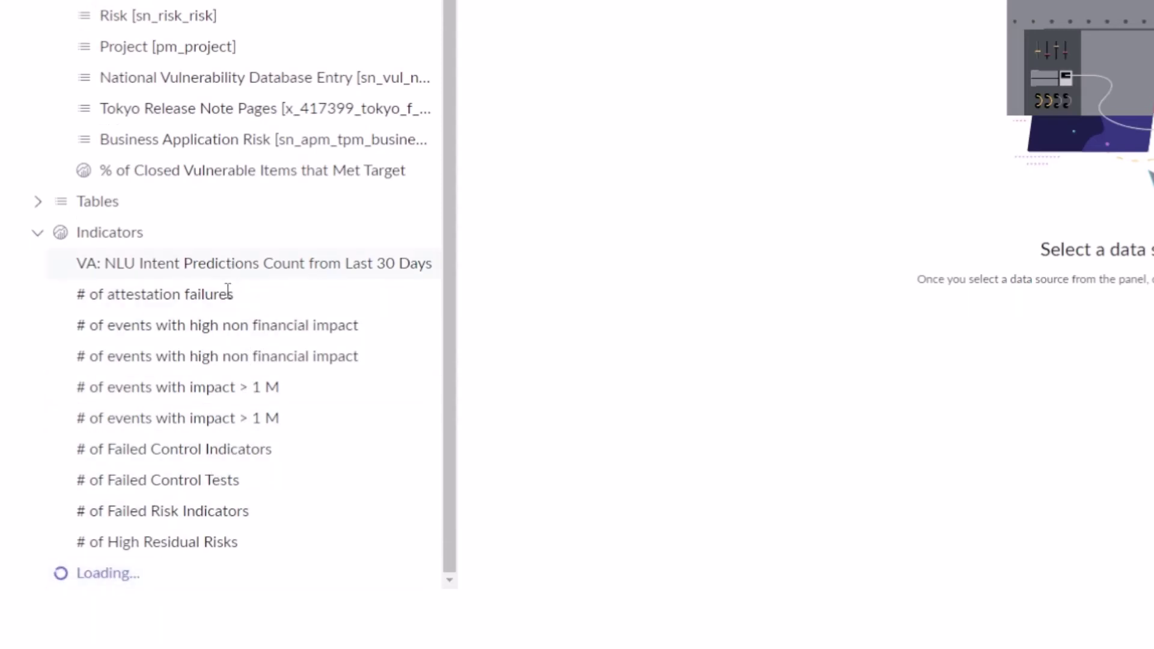
{"action": "scroll", "coordinate": [224, 296], "scroll_direction": "down", "scroll_amount": 5}
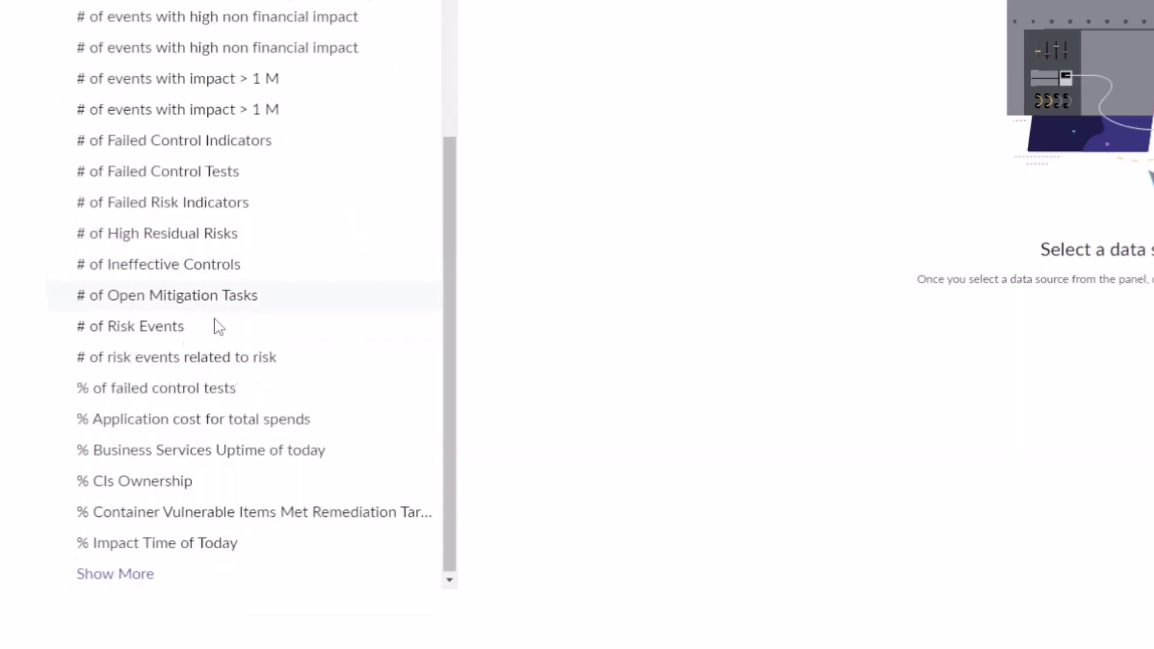
{"action": "left_click", "coordinate": [120, 332]}
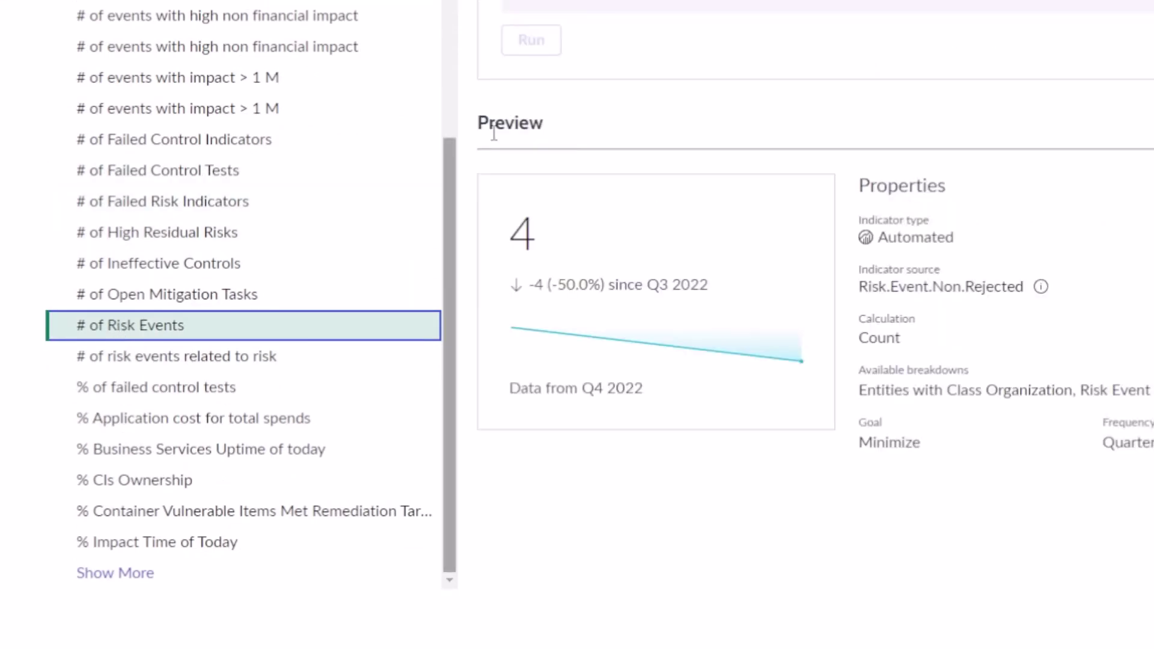
{"action": "left_click", "coordinate": [749, 5]}
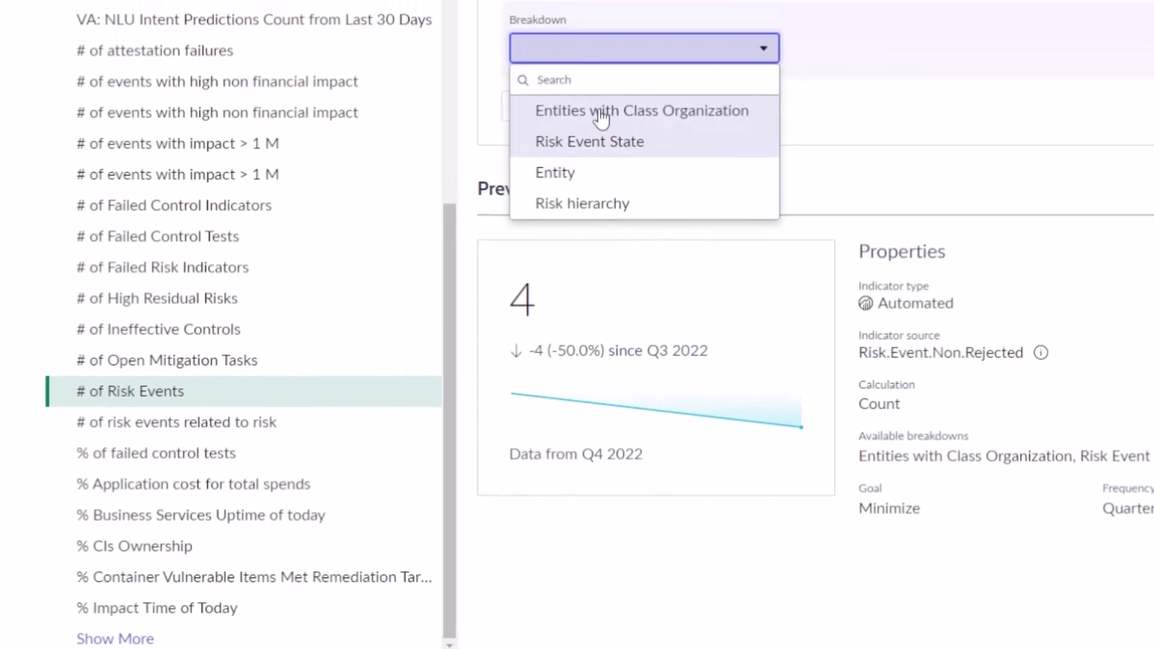
{"action": "left_click", "coordinate": [1067, 137]}
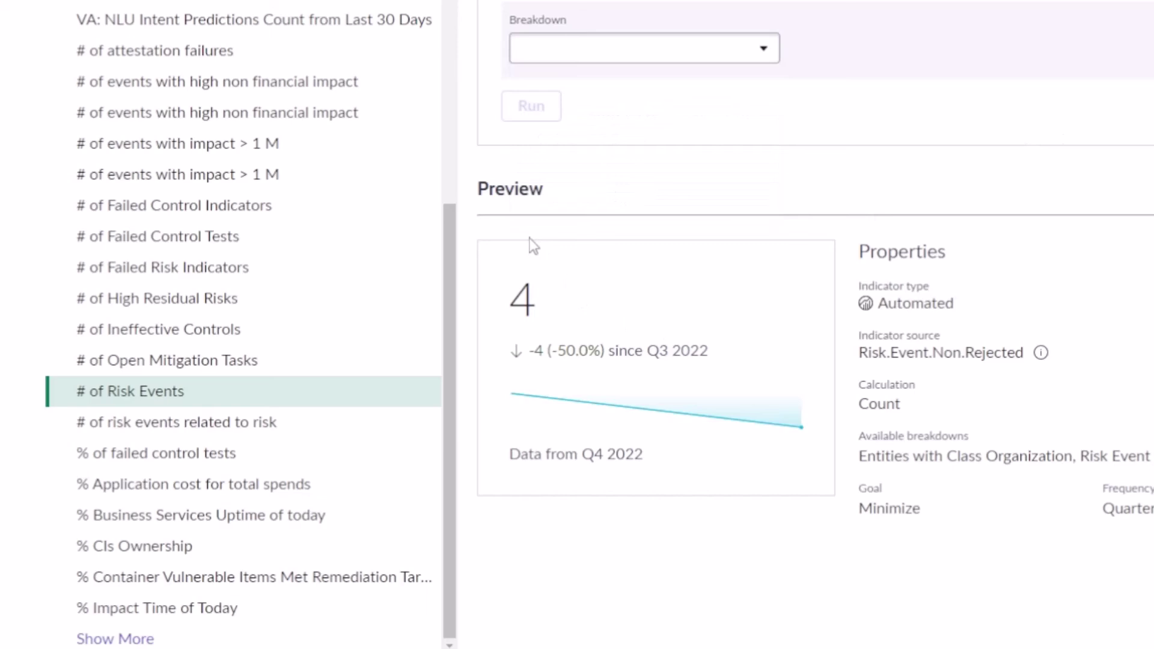
{"action": "mouse_move", "coordinate": [471, 234]}
{"action": "left_mouse_down"}
{"action": "mouse_move", "coordinate": [695, 413]}
{"action": "mouse_move", "coordinate": [852, 518]}
{"action": "left_mouse_up"}
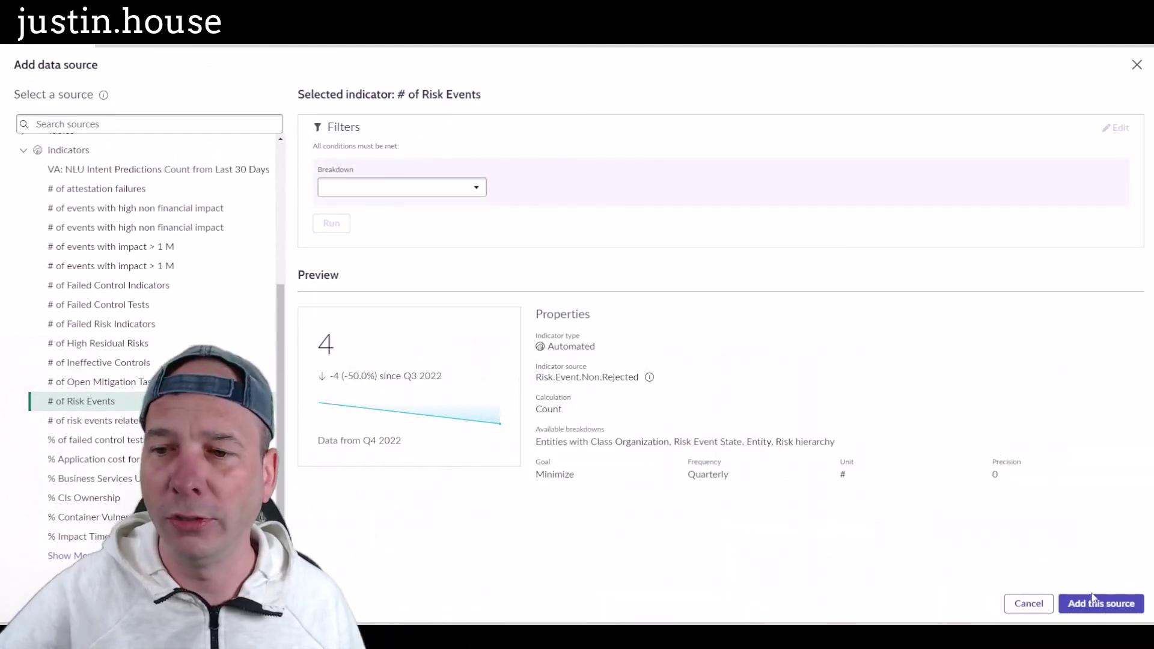
{"action": "mouse_move", "coordinate": [995, 501]}
{"action": "left_mouse_down"}
{"action": "mouse_move", "coordinate": [1131, 562]}
{"action": "mouse_move", "coordinate": [1128, 584]}
{"action": "left_mouse_up"}
{"action": "mouse_move", "coordinate": [1102, 554]}
{"action": "left_mouse_down"}
{"action": "mouse_move", "coordinate": [1122, 579]}
{"action": "mouse_move", "coordinate": [1142, 560]}
{"action": "left_mouse_up"}
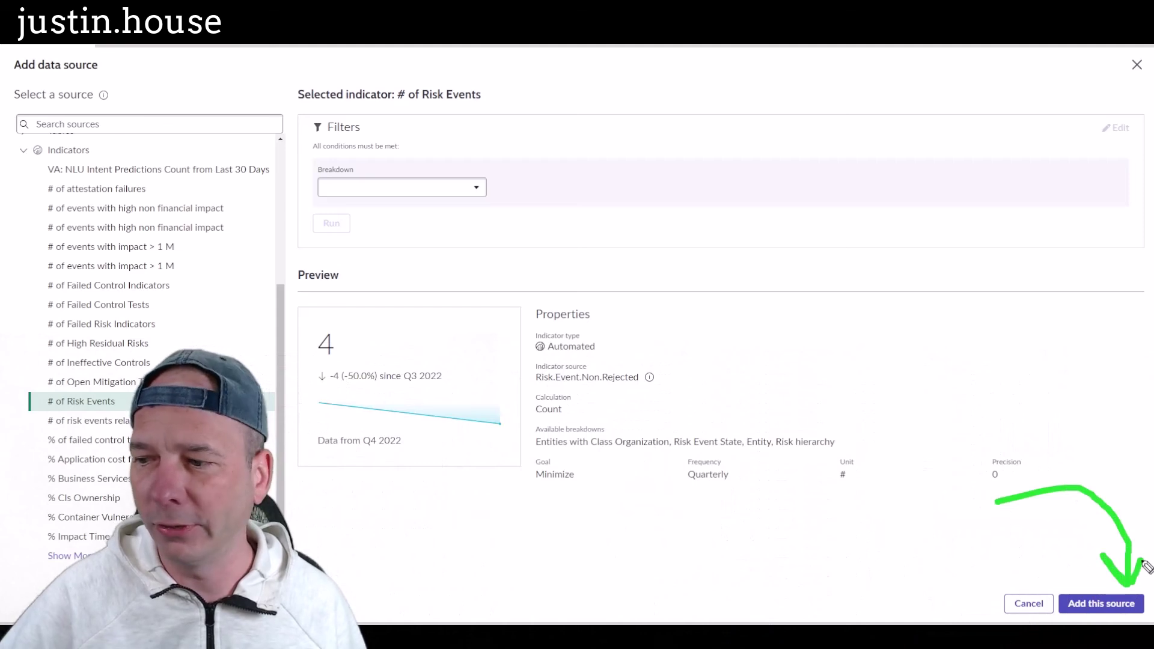
{"action": "left_click", "coordinate": [1121, 602]}
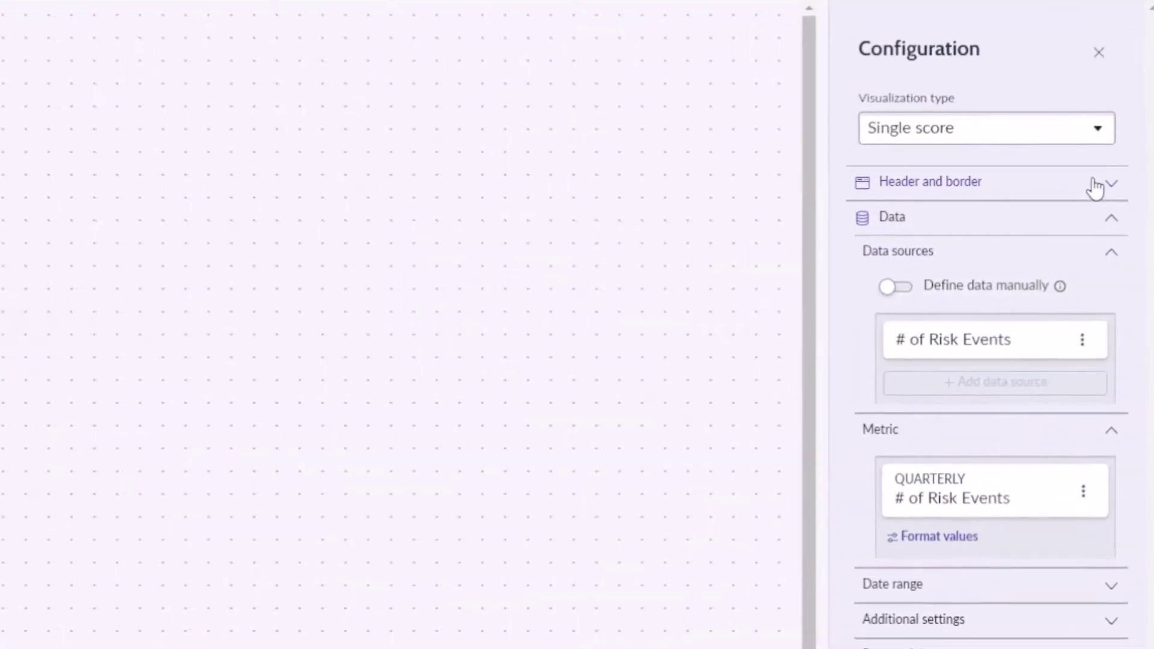
Set the widget's chart title to '# of Risk Events' and save the dashboard
{"action": "left_click", "coordinate": [1117, 262]}
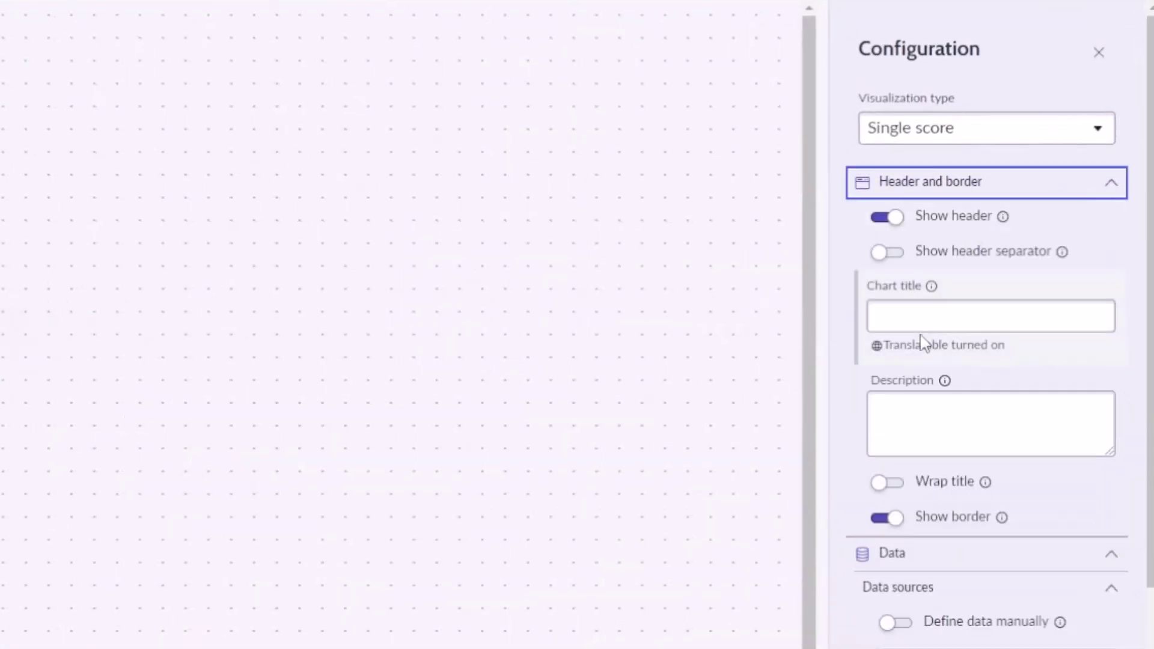
{"action": "left_click", "coordinate": [919, 324]}
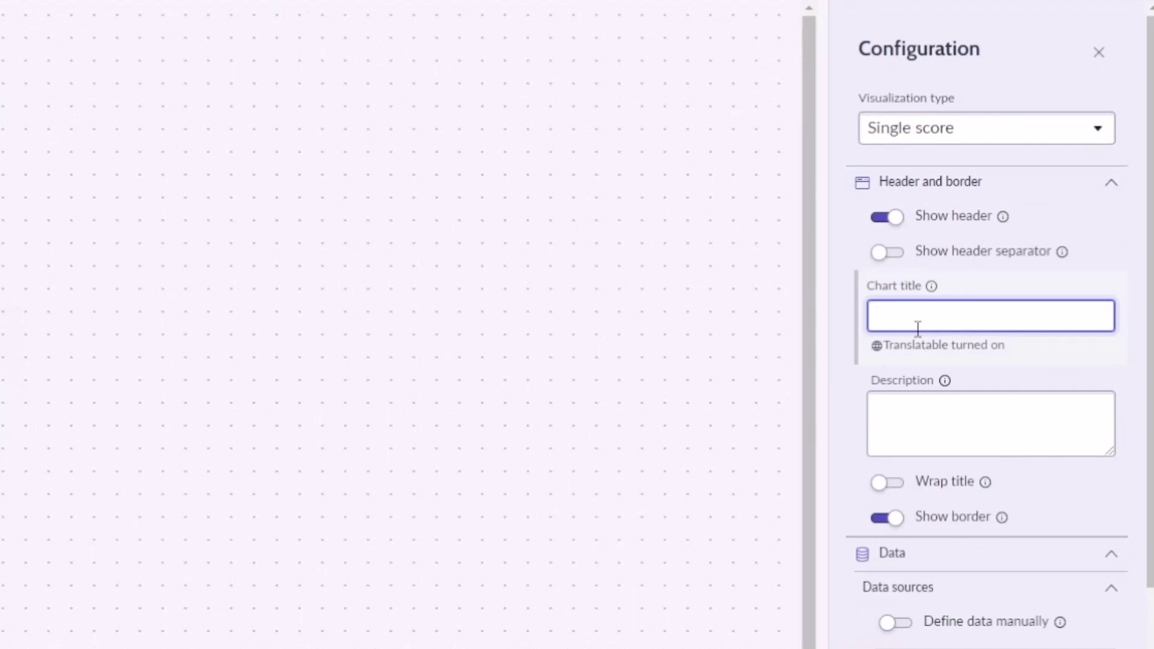
{"action": "type", "text": "# of Risk Events"}
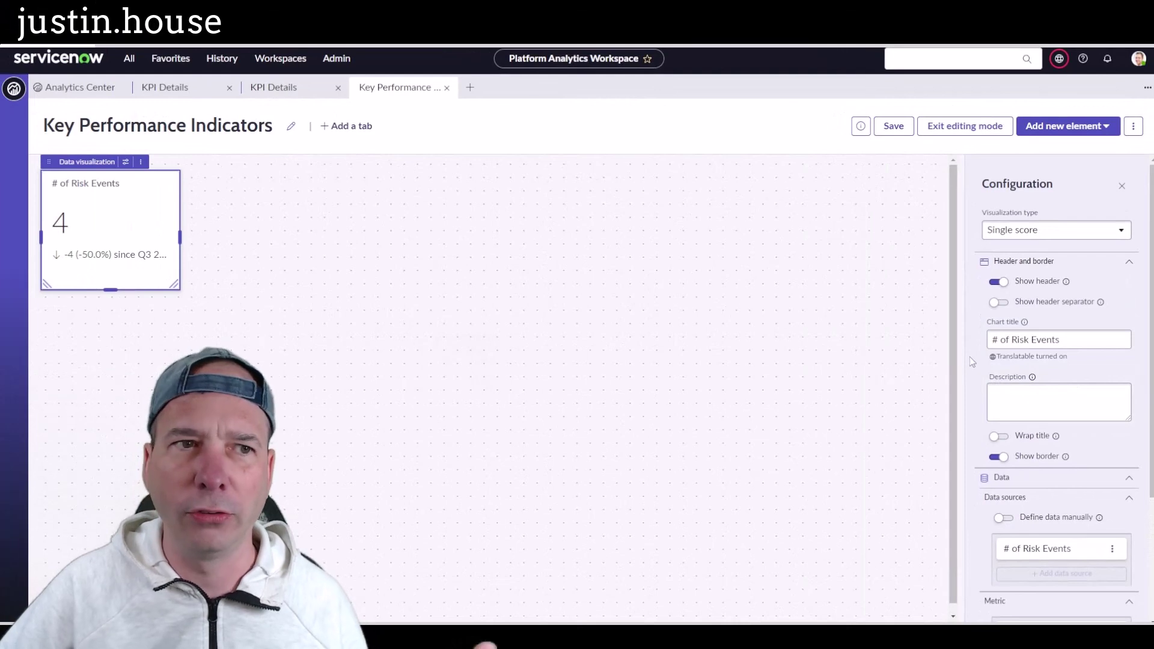
{"action": "left_click", "coordinate": [891, 126]}
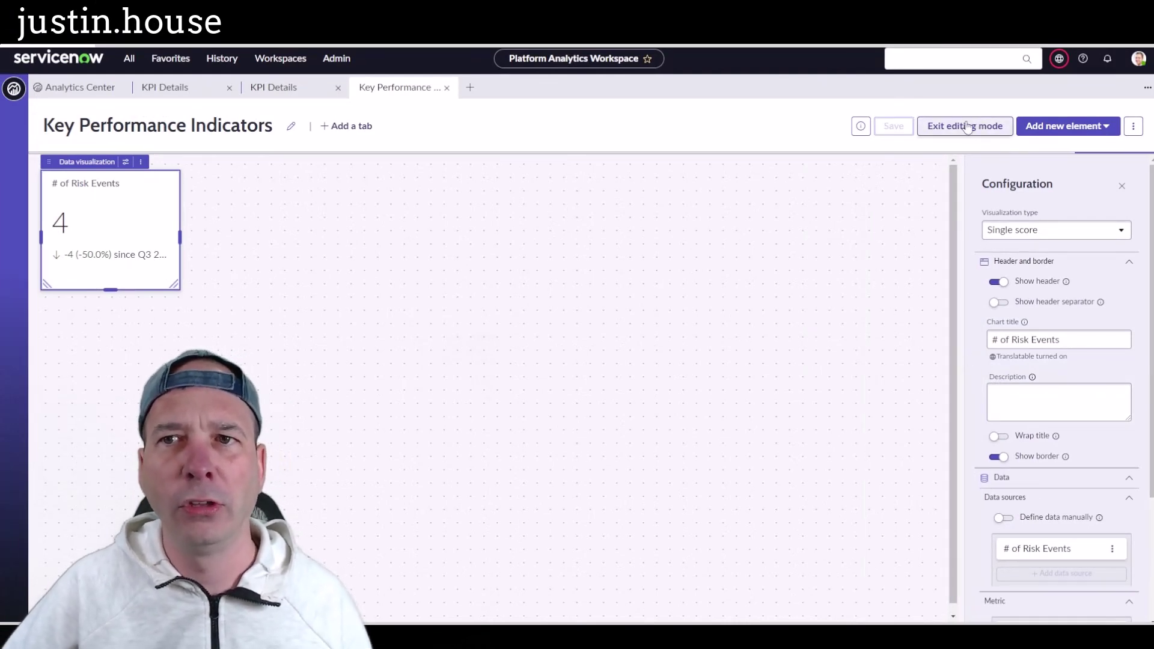
Exit editing mode and open the # of Risk Events KPI Details from its dashboard tile
{"action": "left_click", "coordinate": [967, 128]}
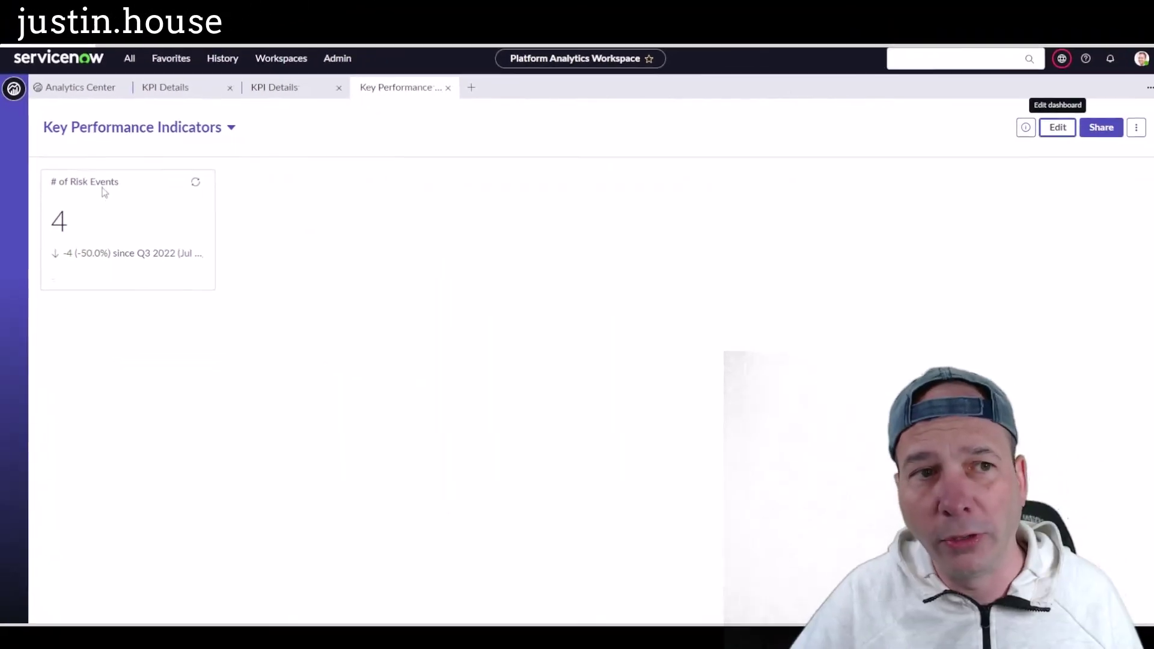
{"action": "left_click", "coordinate": [101, 233]}
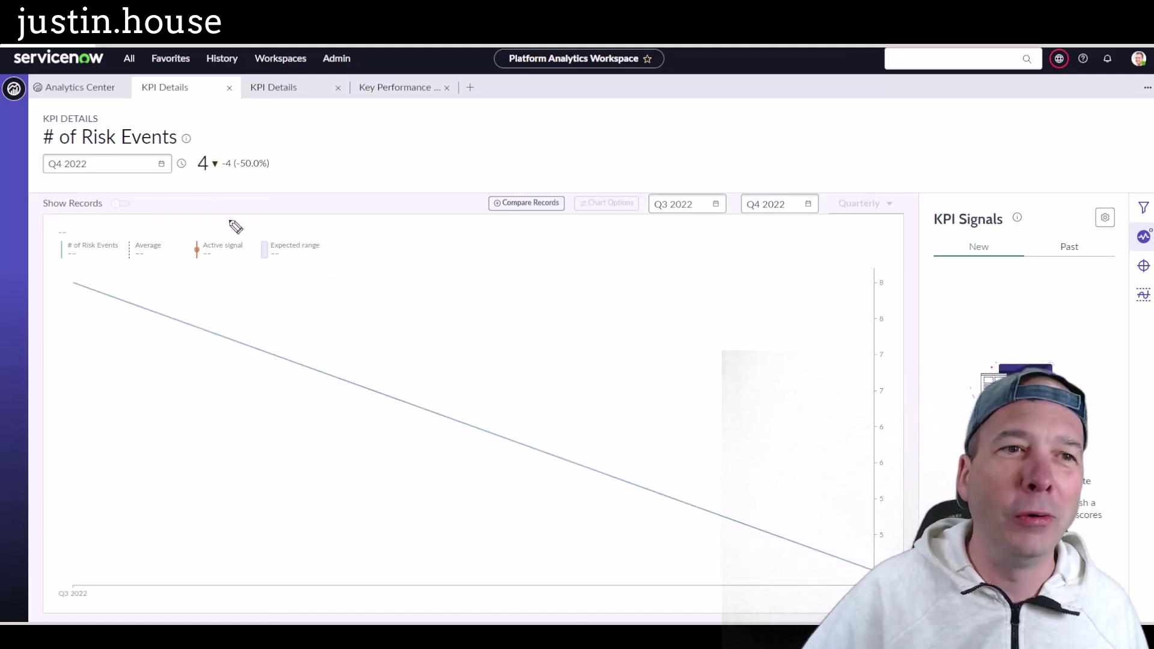
{"action": "mouse_move", "coordinate": [229, 219]}
{"action": "left_mouse_down"}
{"action": "mouse_move", "coordinate": [246, 149]}
{"action": "mouse_move", "coordinate": [219, 133]}
{"action": "mouse_move", "coordinate": [208, 151]}
{"action": "left_mouse_up"}
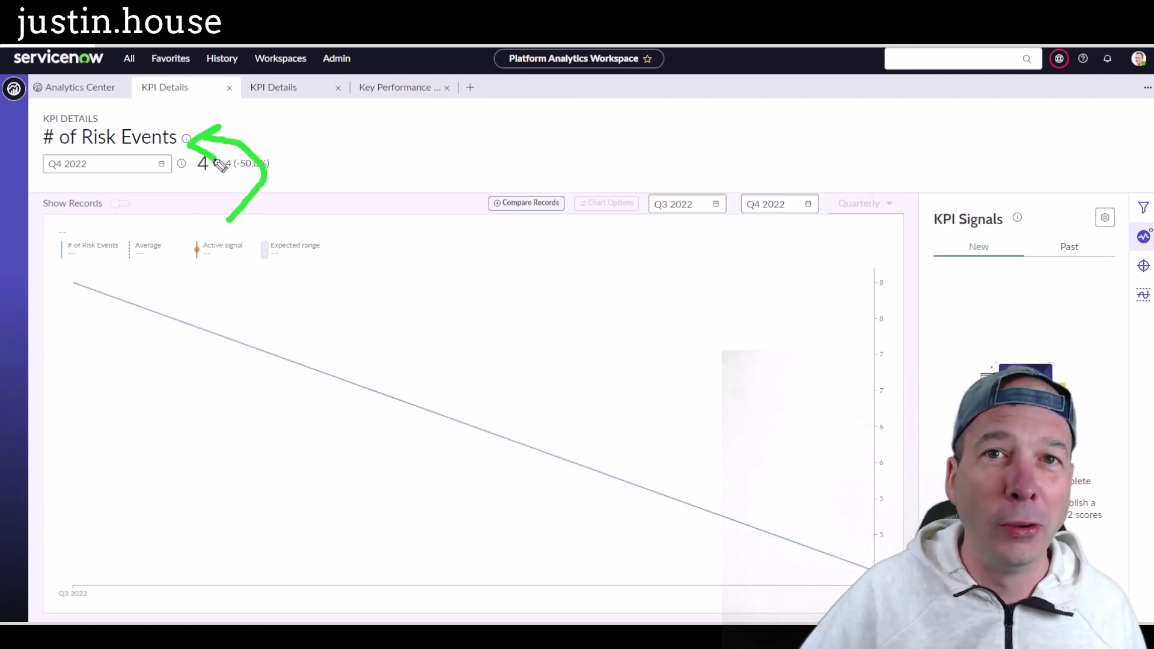